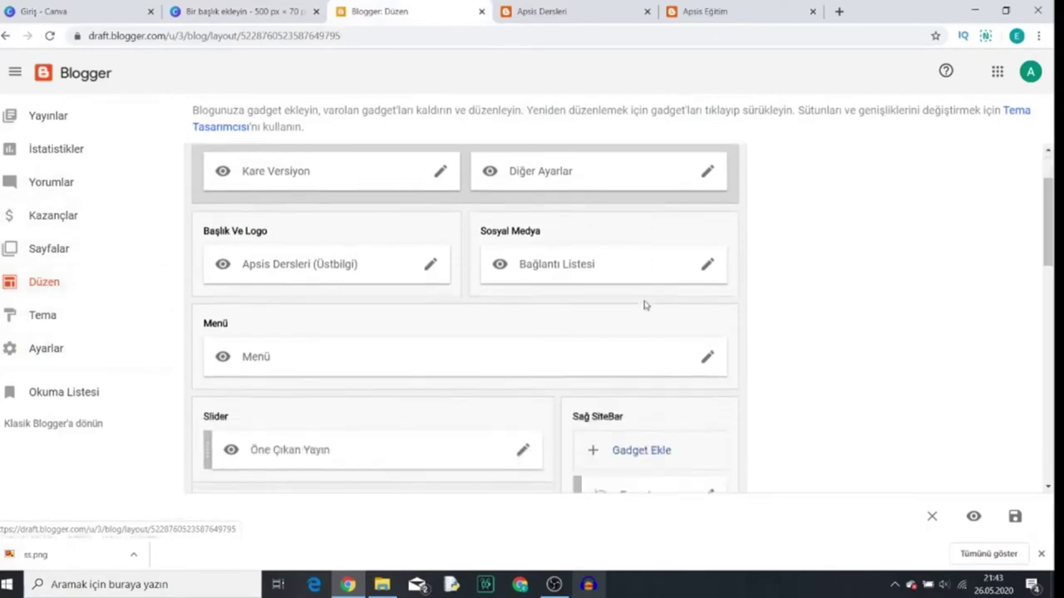
Upload the image file ss from the computer to the Apsis Dersleri header gadget in the Başlık Ve Logo section and save it
scroll(644, 306, down, 2)
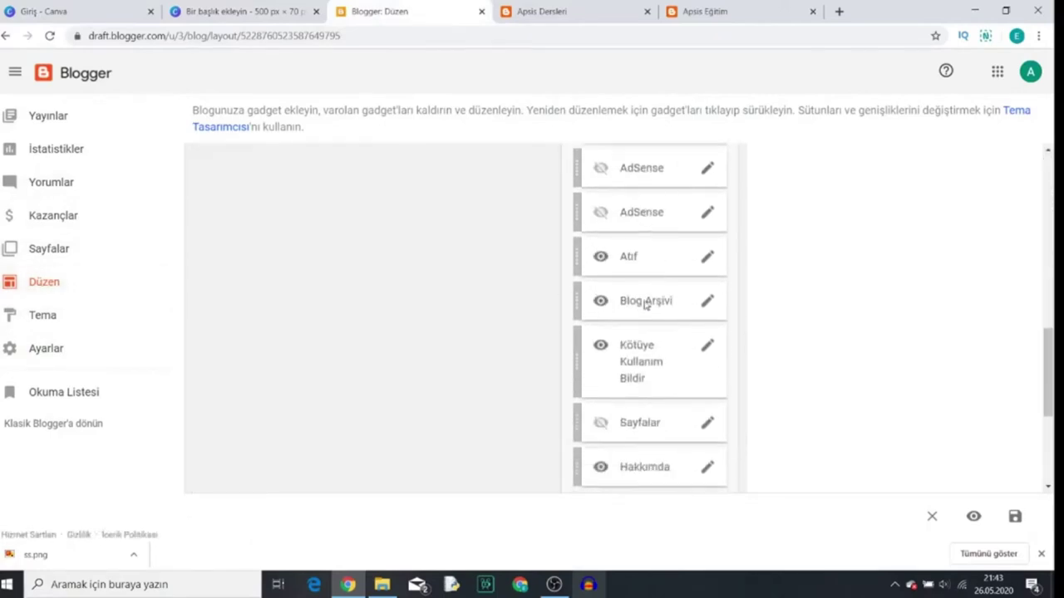
scroll(645, 308, up, 7)
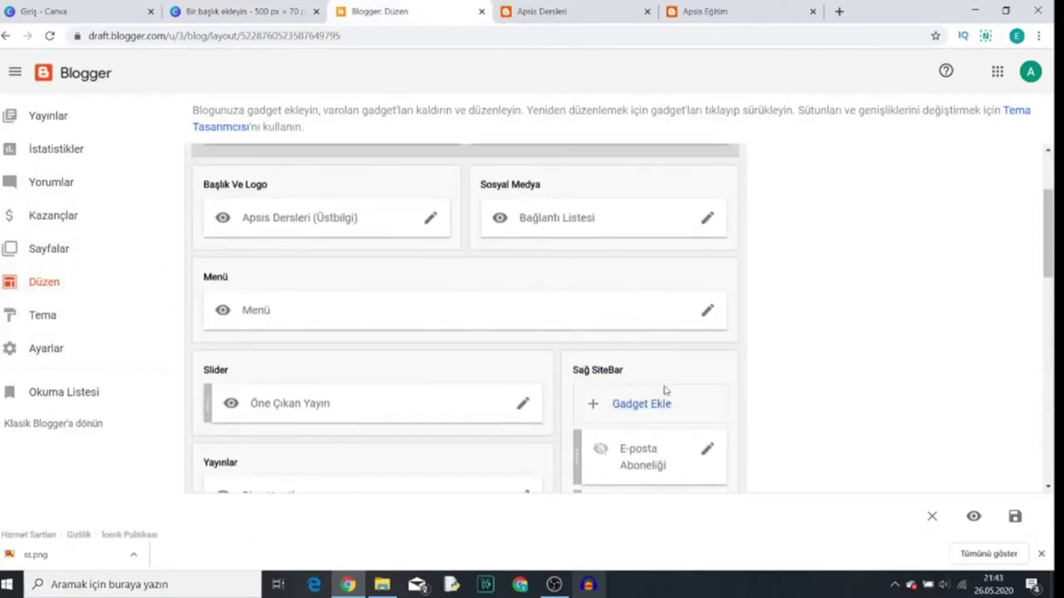
click(1044, 557)
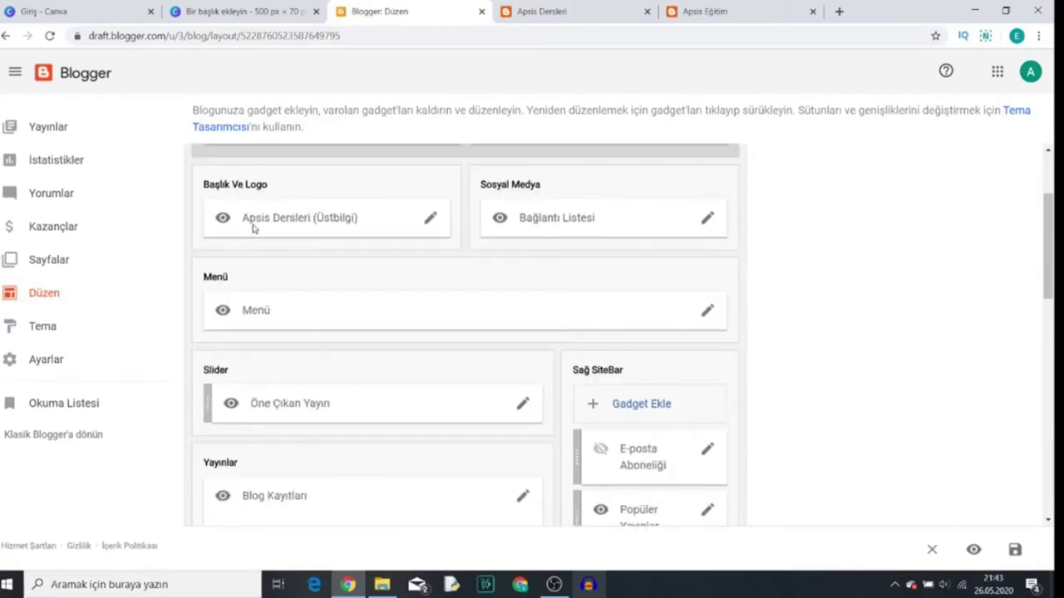
scroll(250, 291, up, 3)
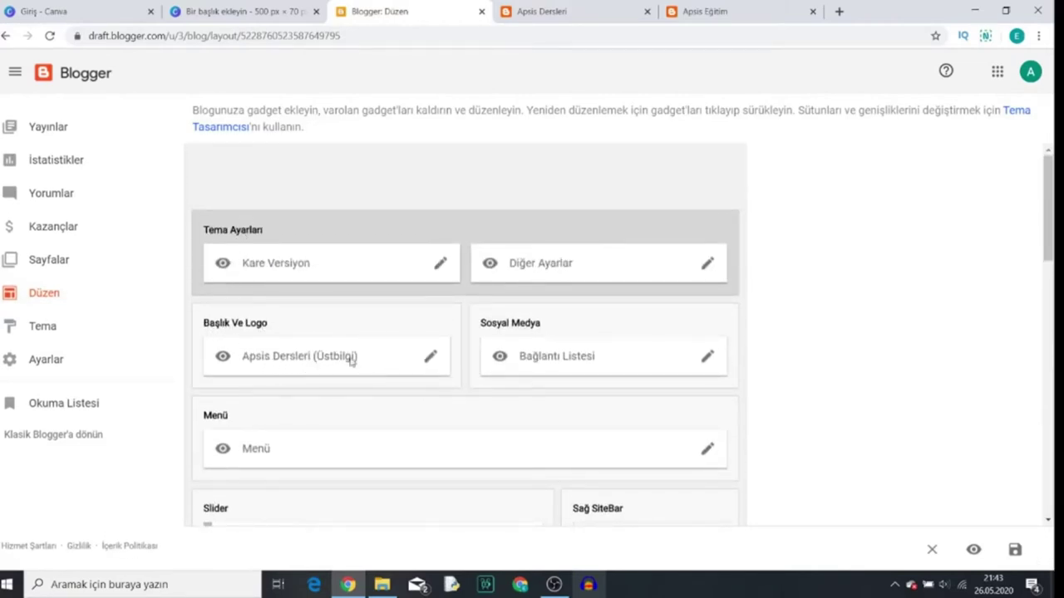
click(430, 359)
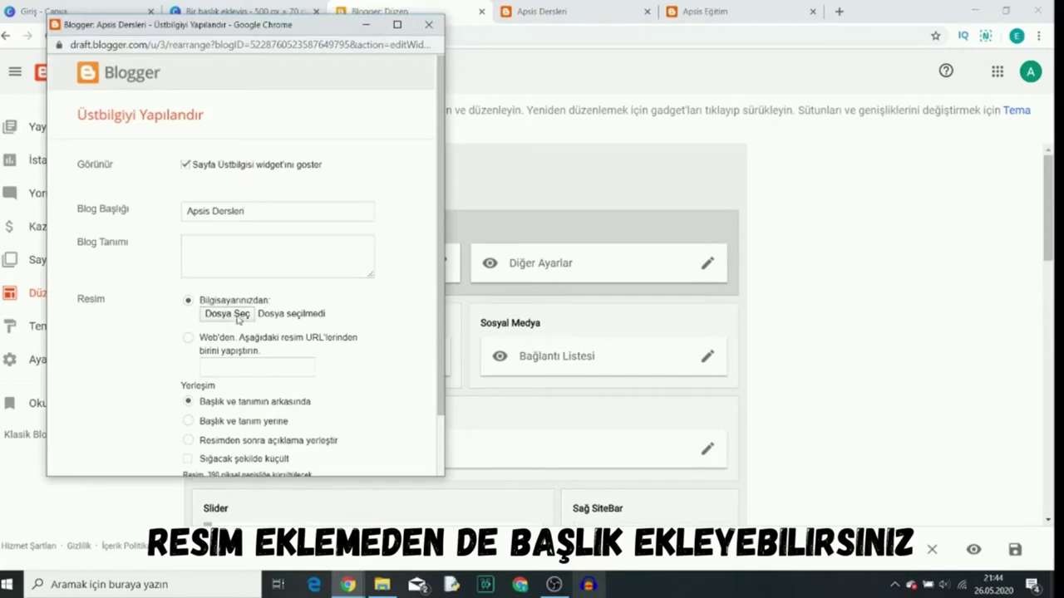
scroll(242, 320, down, 1)
click(226, 246)
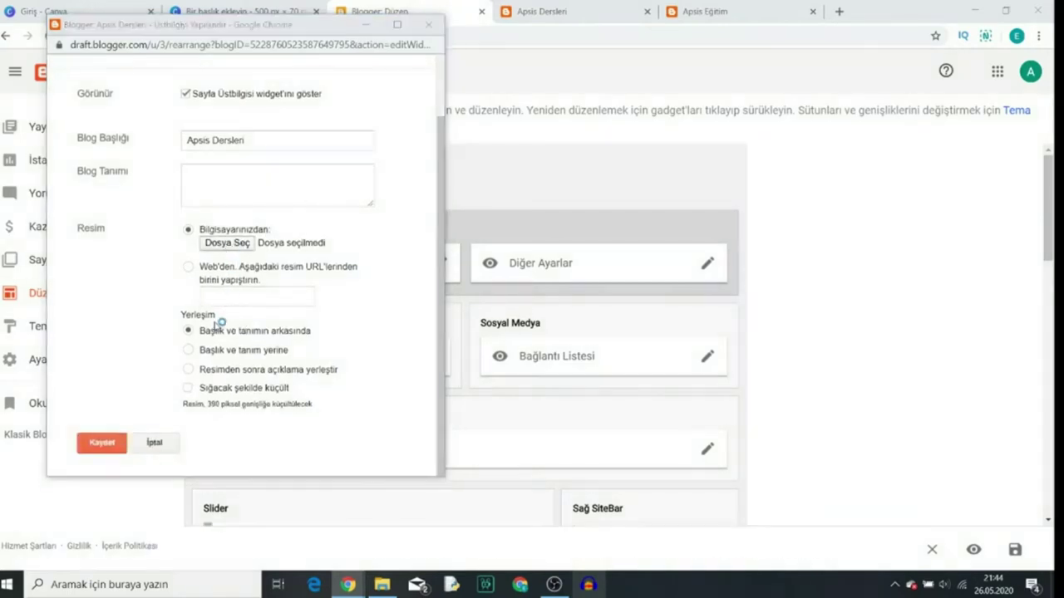
click(368, 125)
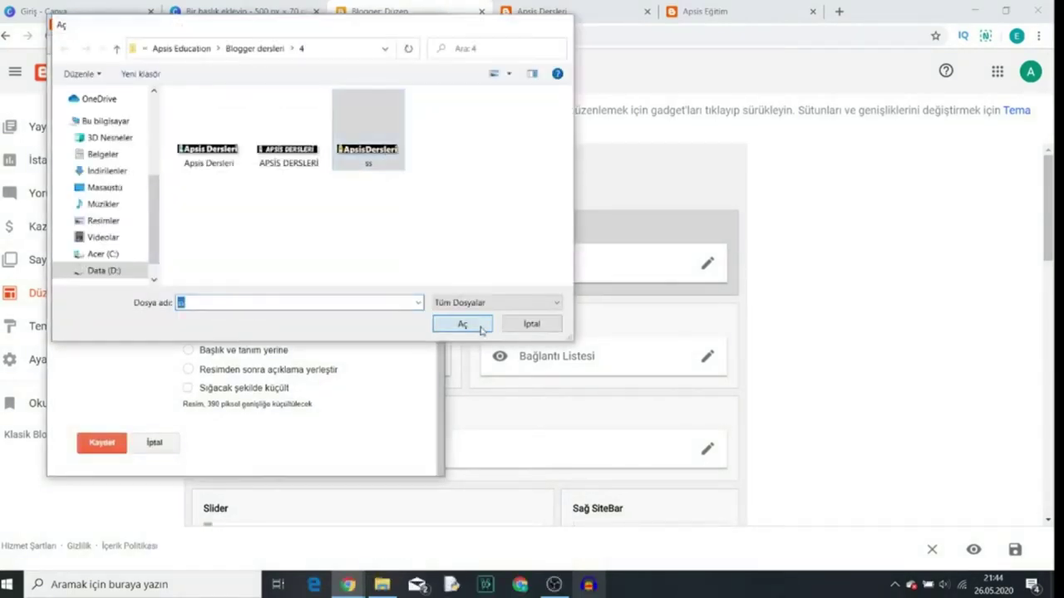
click(470, 323)
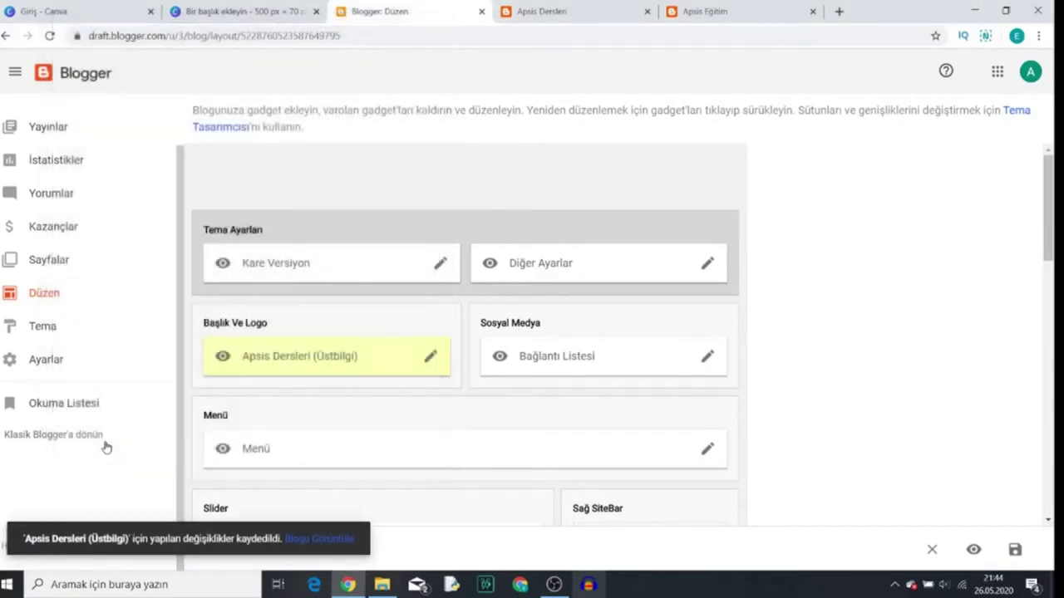
Reload the live Apsis Dersleri blog to check its header logo, and switch to the 500 × 70 px banner design in Canva
right_click(312, 547)
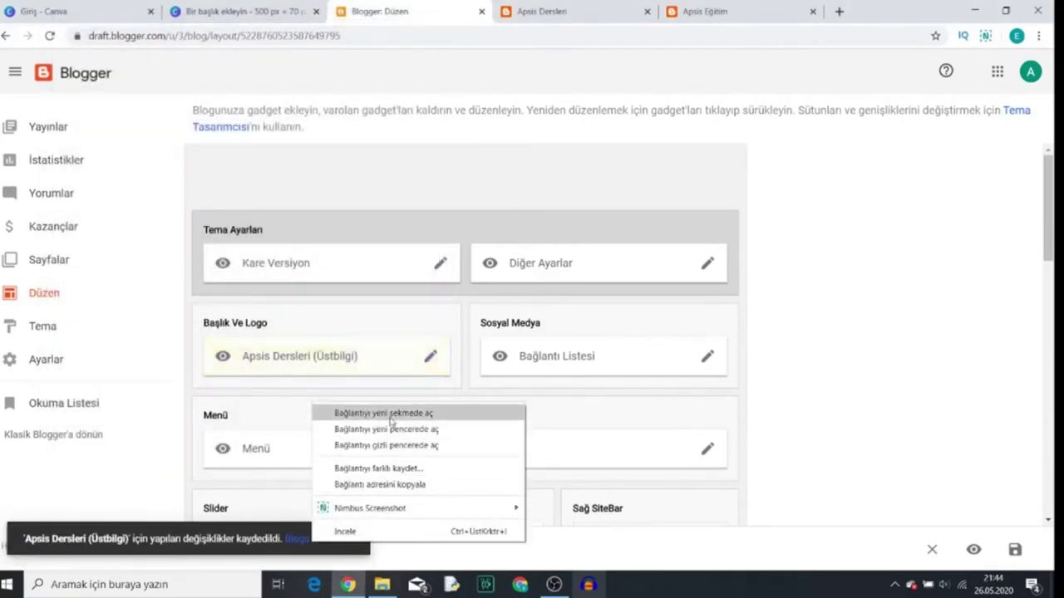
click(554, 8)
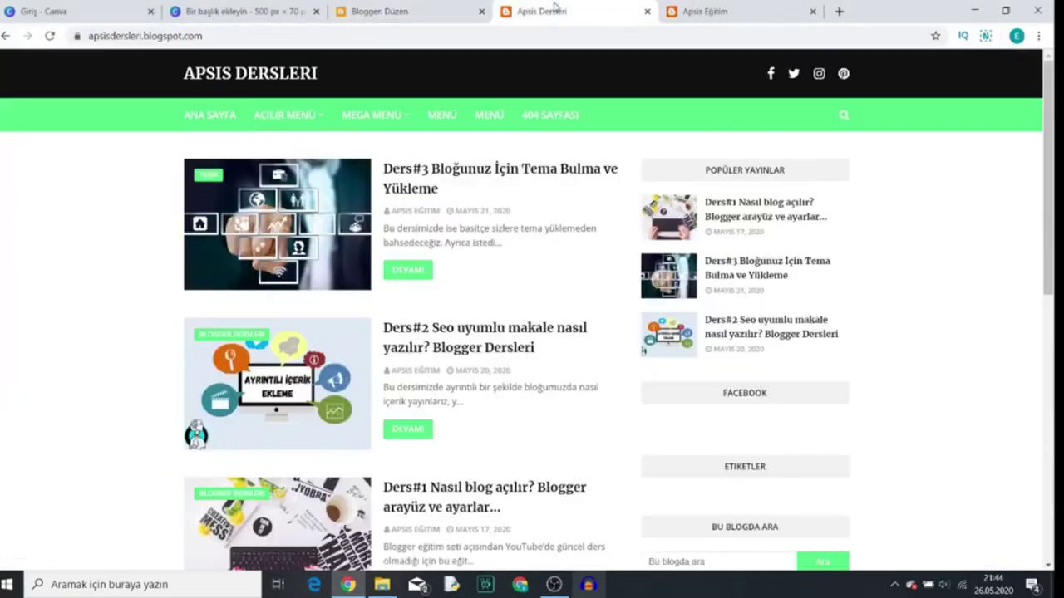
click(50, 37)
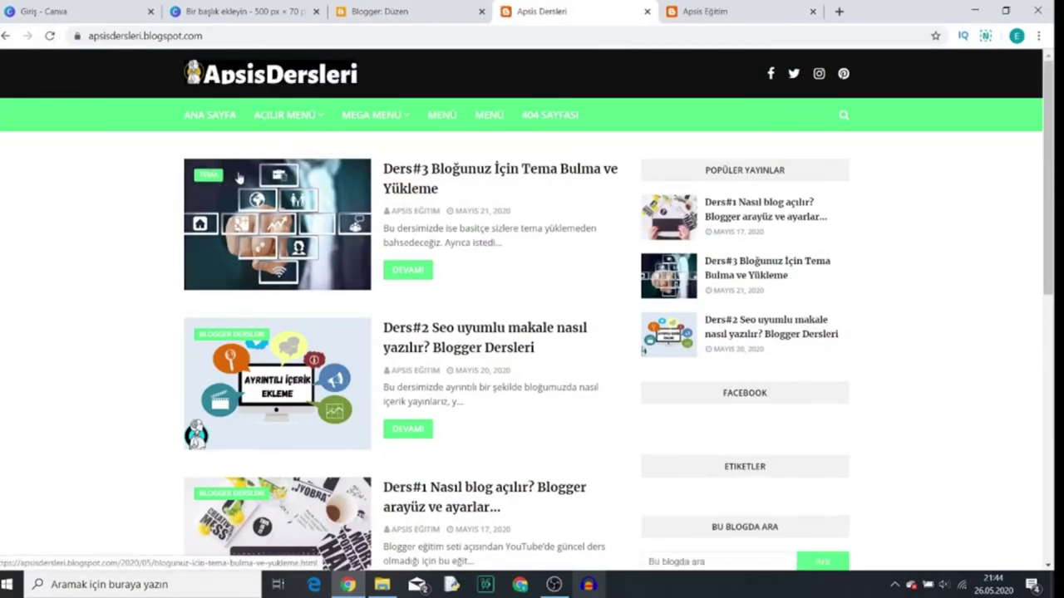
click(391, 12)
click(288, 5)
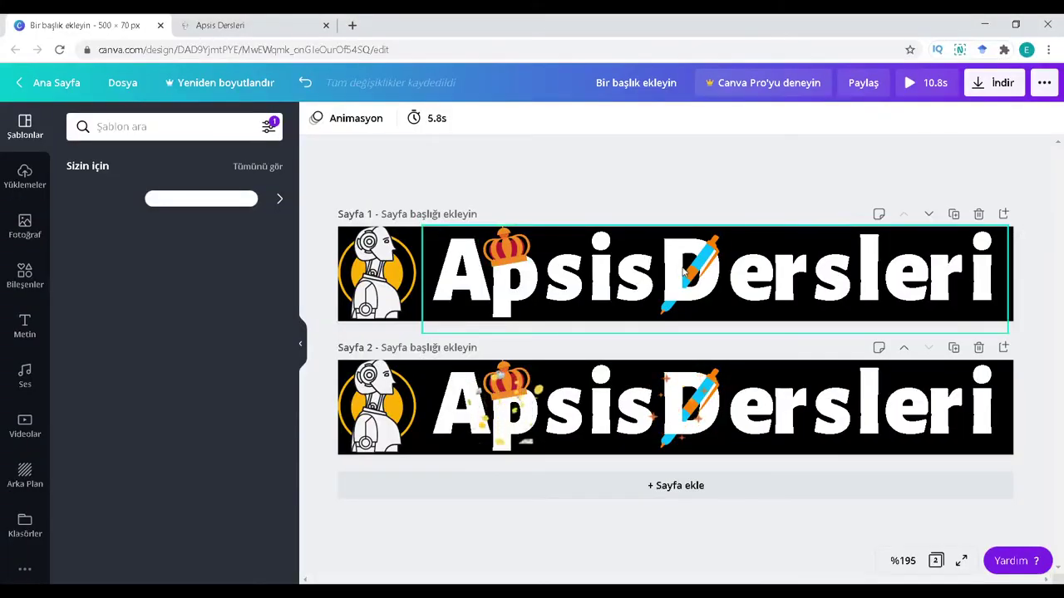
Try moving the upper part of the pen on page 1 off the letter D, and undo the move
drag(705, 265, 730, 293)
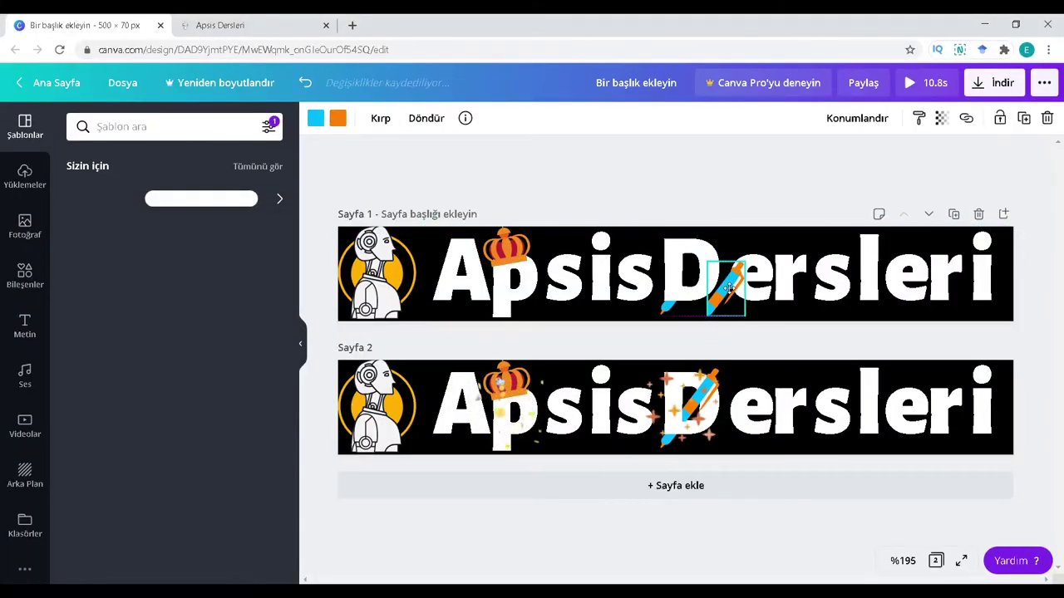
click(670, 309)
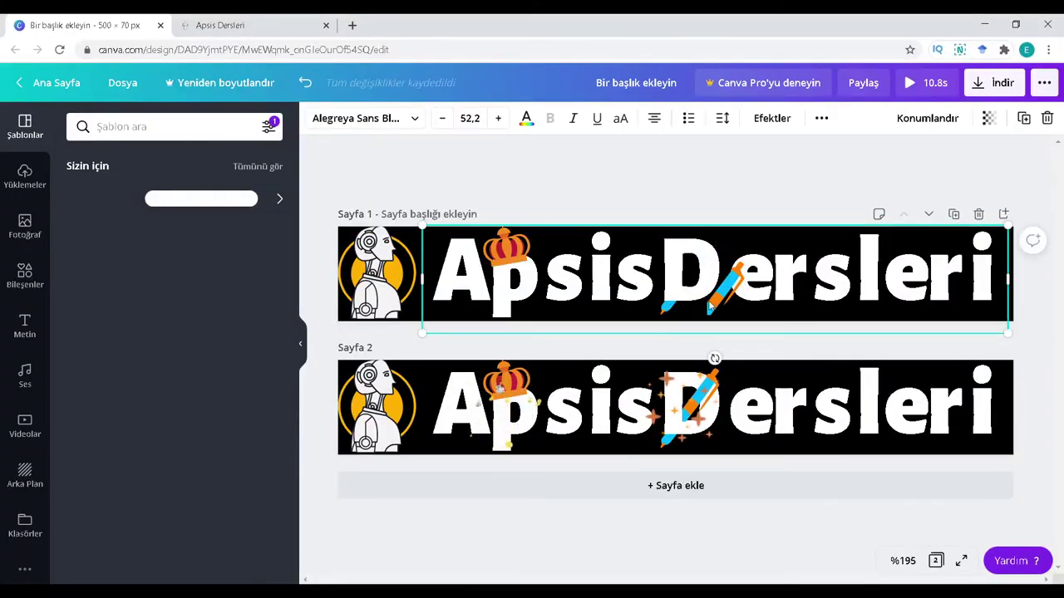
key(ctrl+z)
click(687, 174)
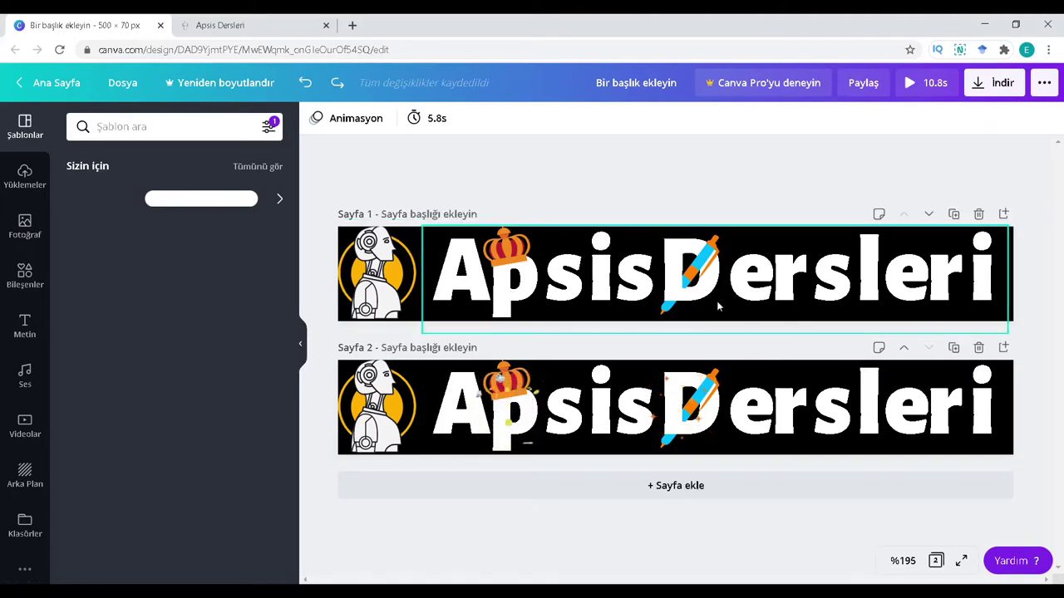
click(502, 426)
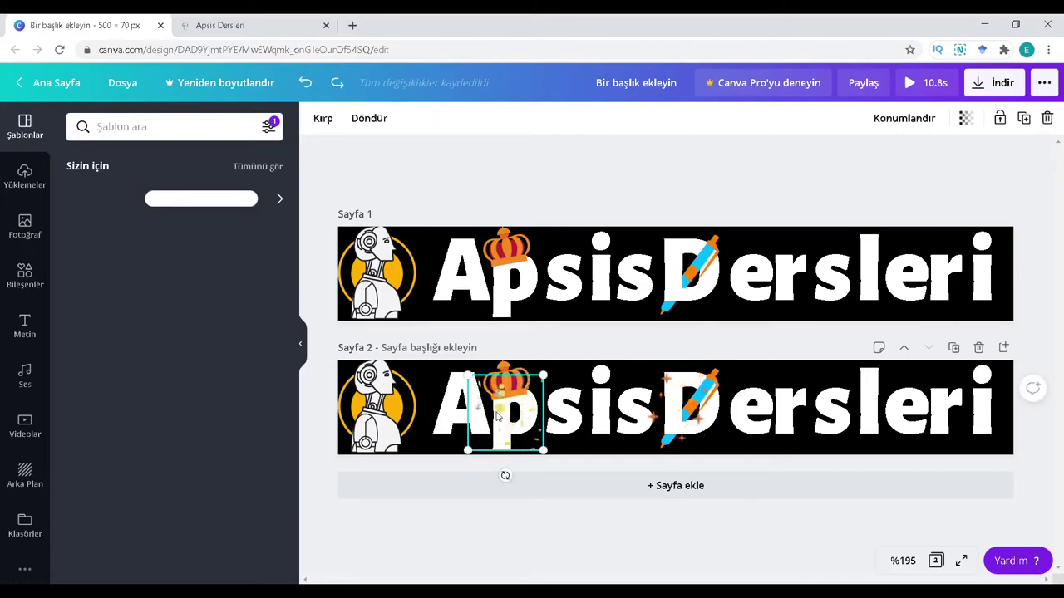
click(482, 200)
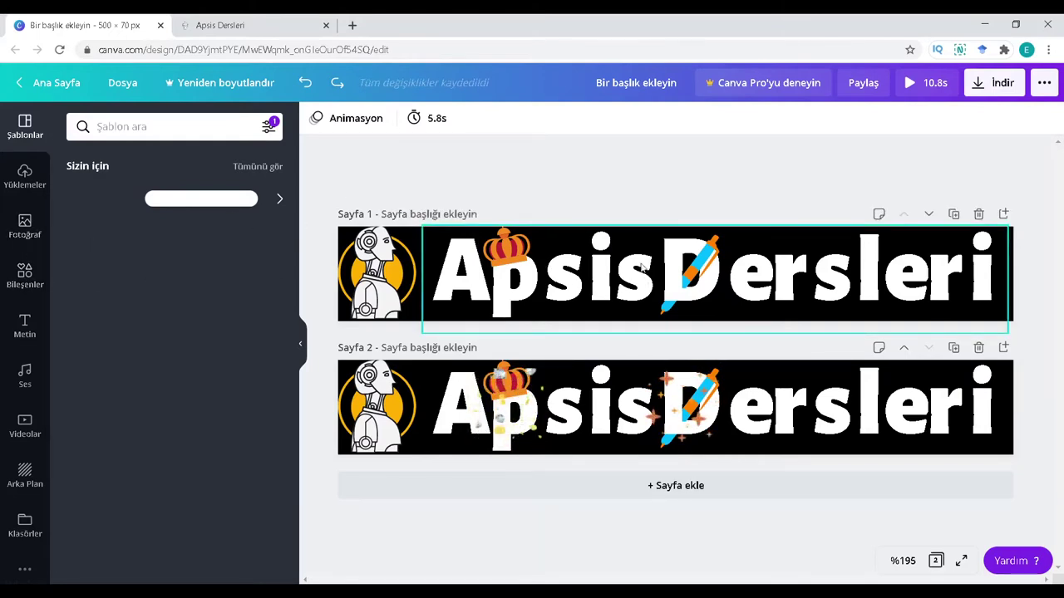
Browse the element library's categories for graphics and stickers that suit the banner
click(20, 283)
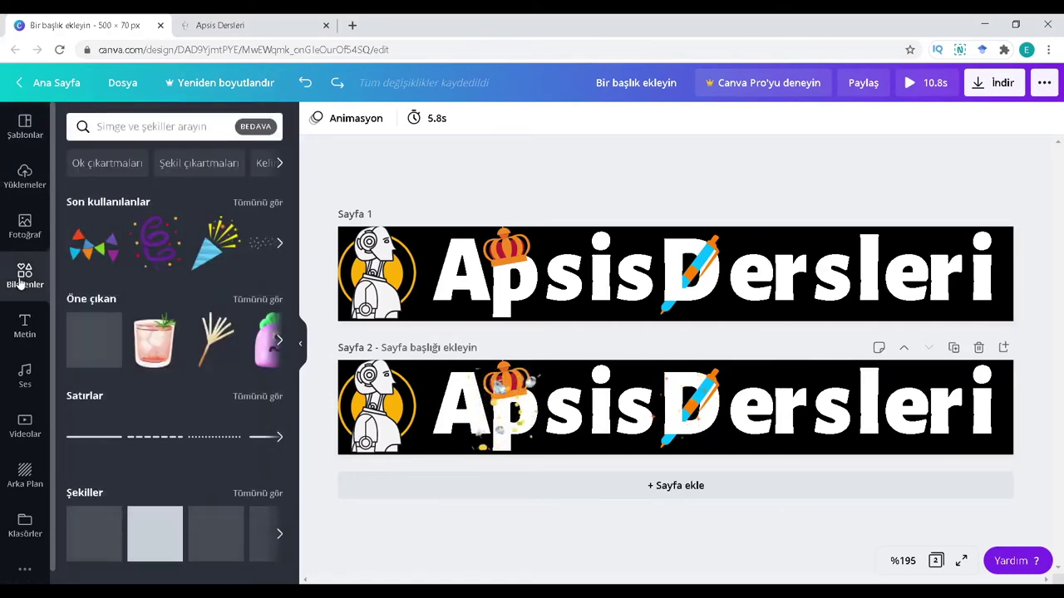
scroll(202, 263, down, 10)
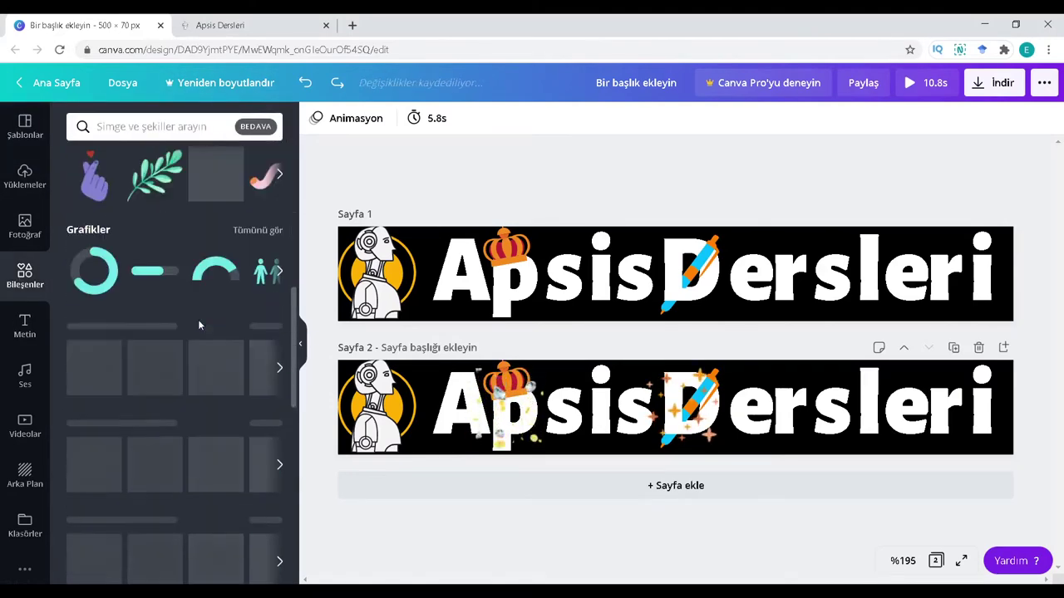
scroll(197, 324, up, 2)
scroll(198, 324, down, 3)
scroll(198, 324, up, 6)
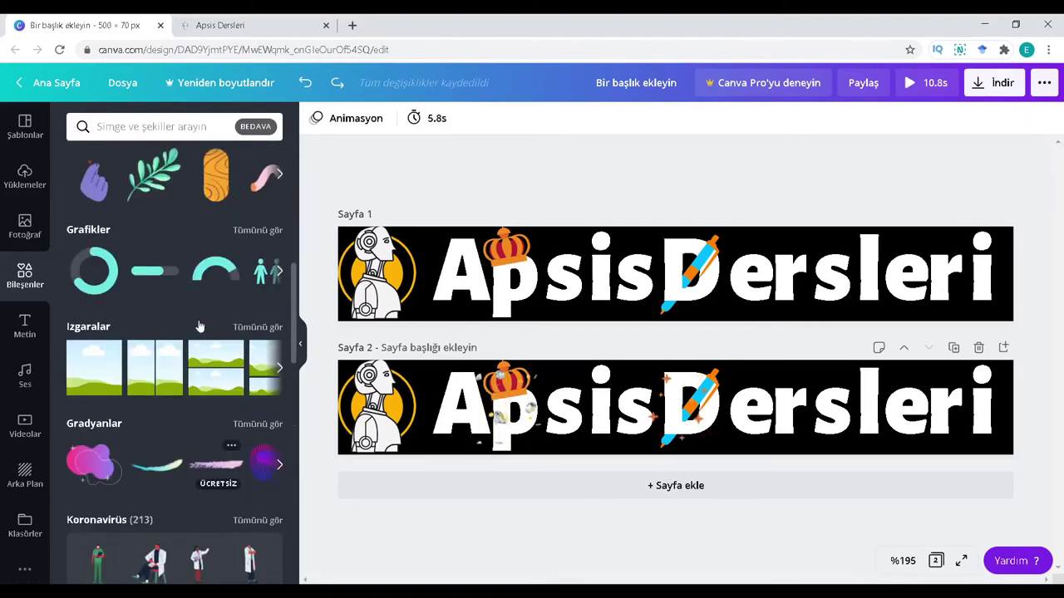
scroll(199, 326, up, 1)
scroll(200, 325, down, 3)
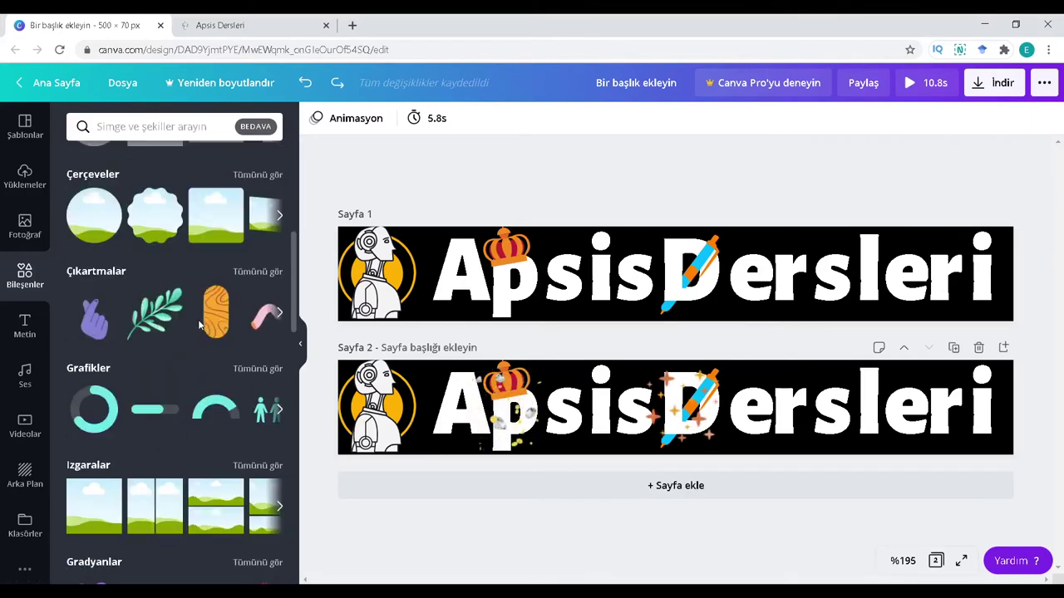
scroll(222, 322, down, 15)
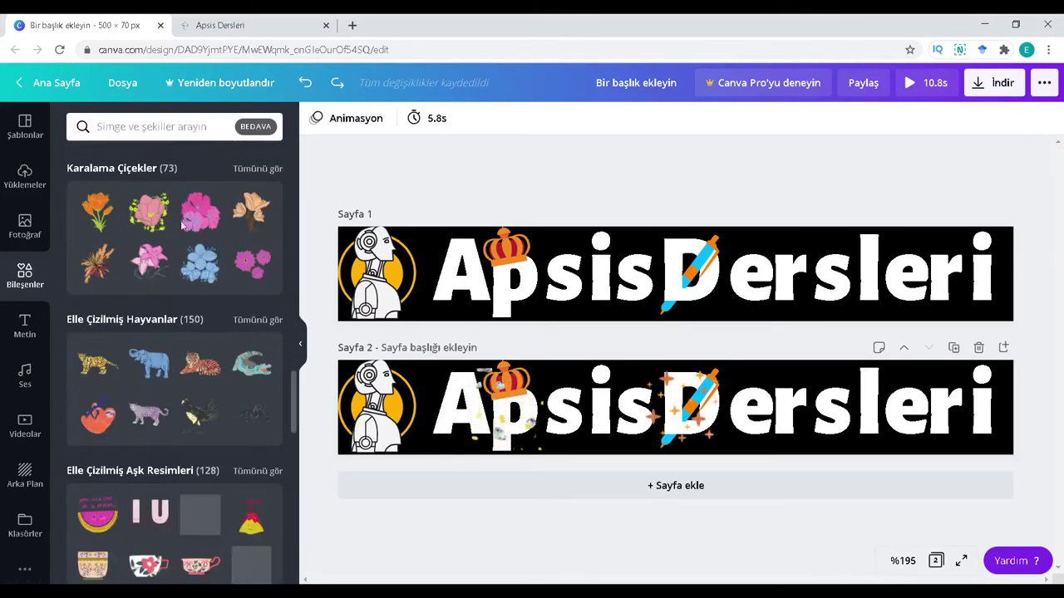
Search the element library for "gif" and look through the animated elements
click(126, 129)
text(gi)
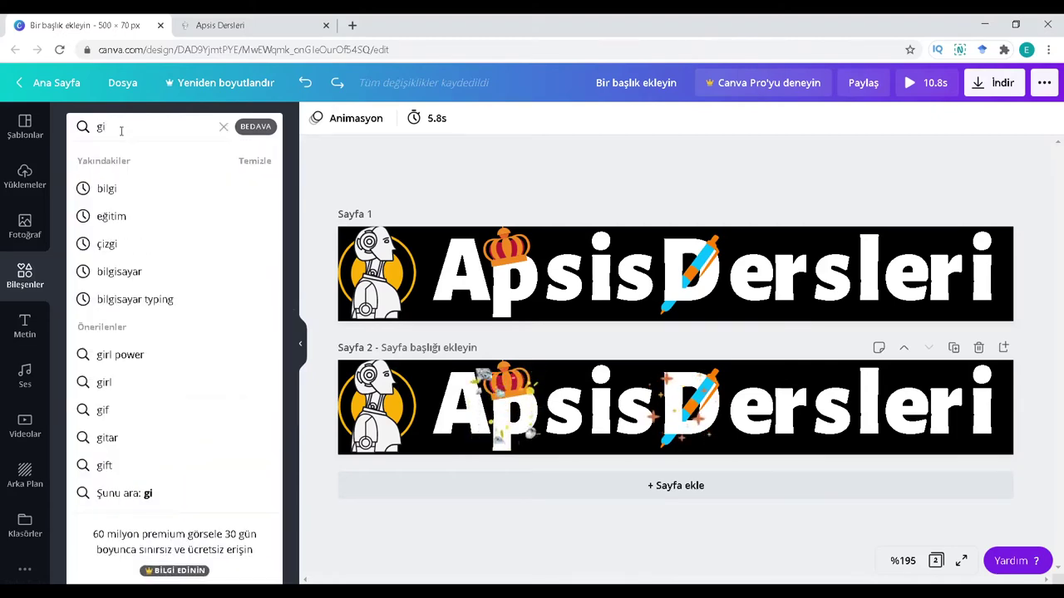
text(f)
key(Return)
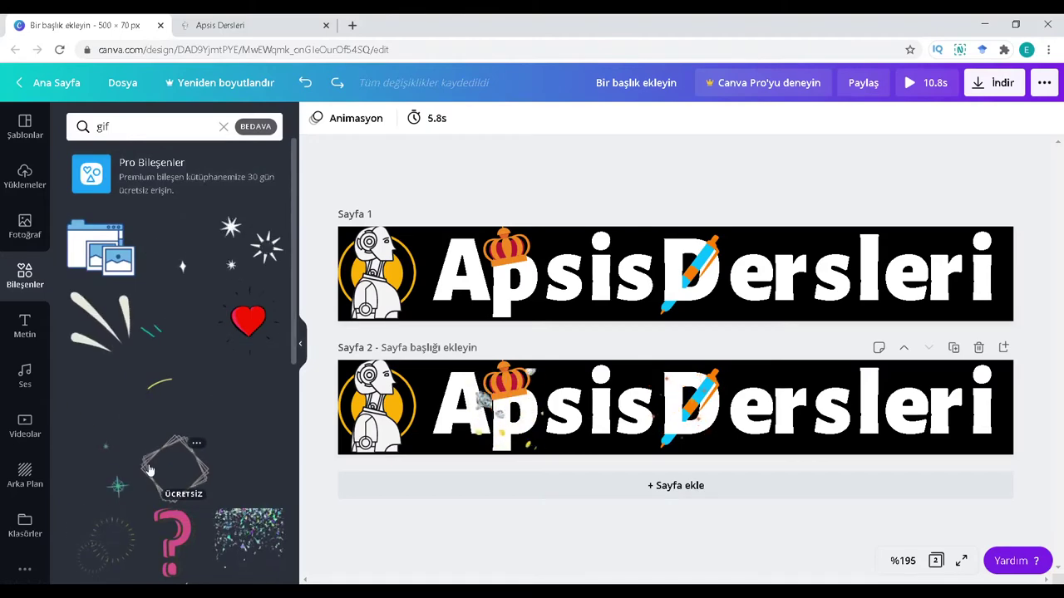
scroll(108, 463, down, 2)
scroll(98, 474, up, 2)
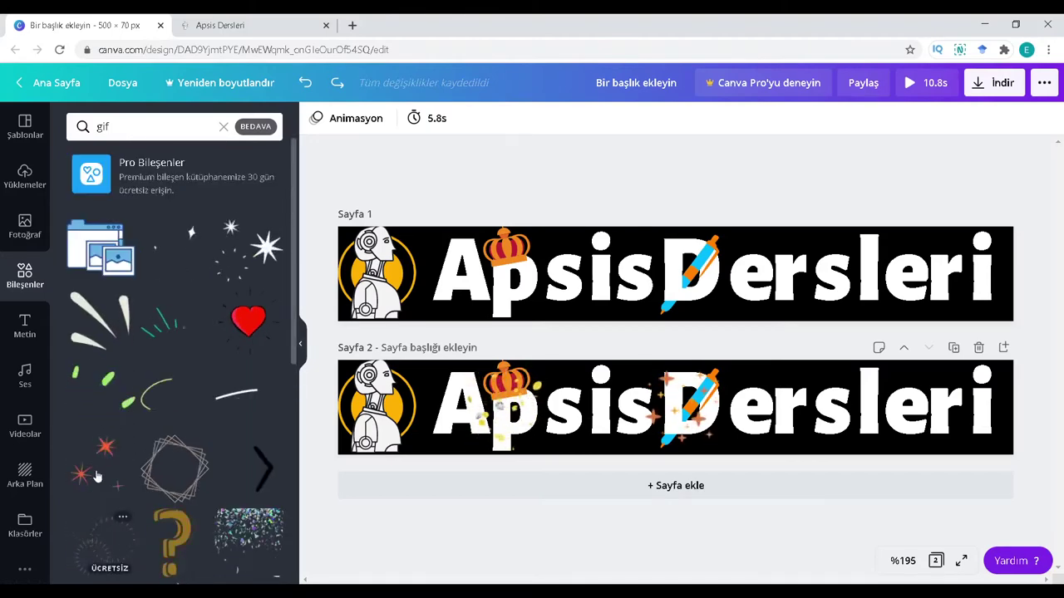
Try the animated green strokes on page 2 and over the first letter A on page 1, deleting them each time
click(110, 415)
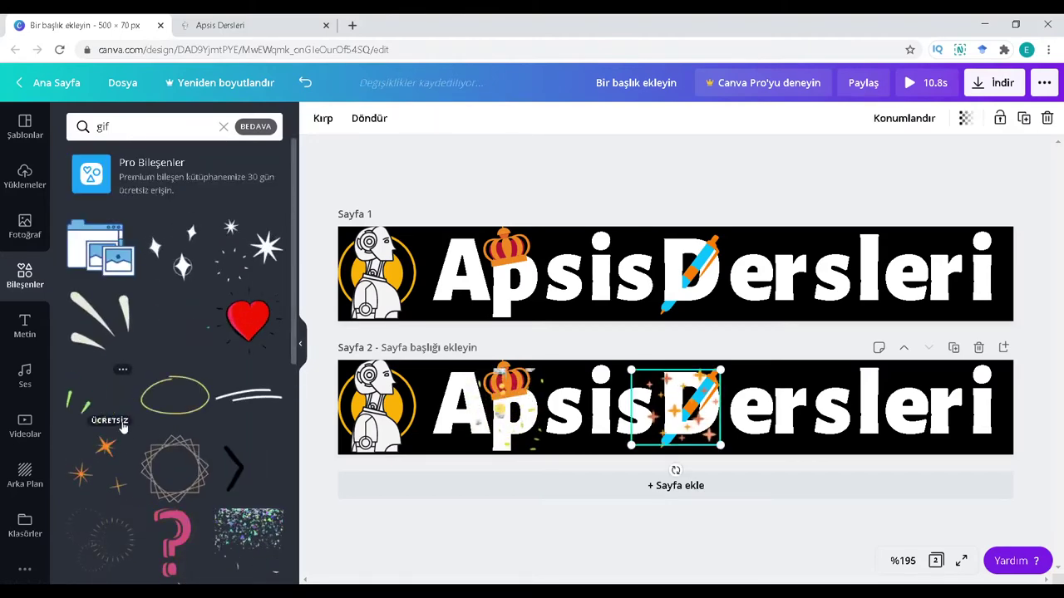
key(Delete)
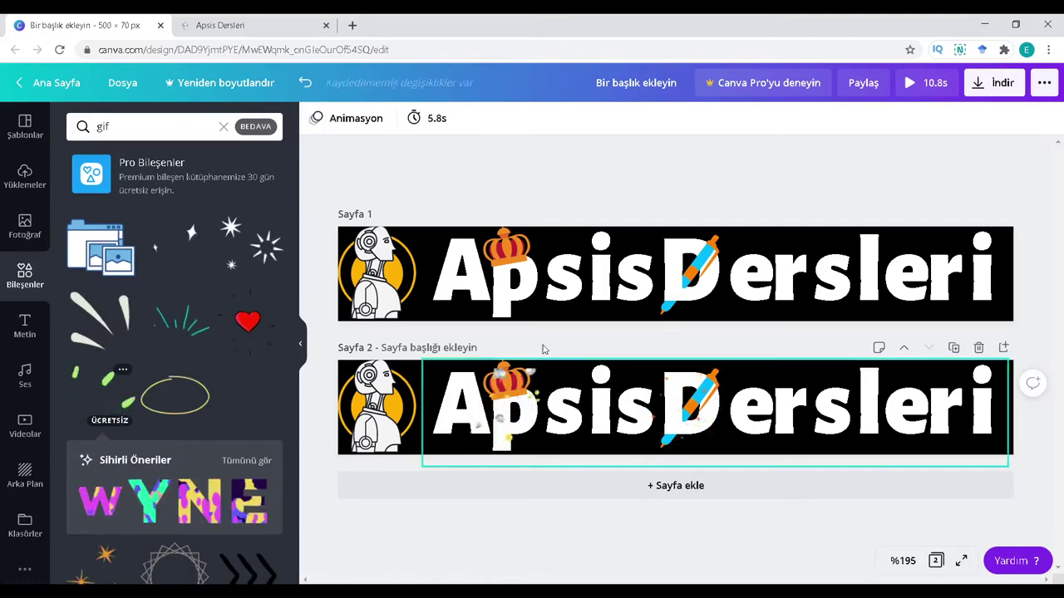
click(435, 252)
click(98, 403)
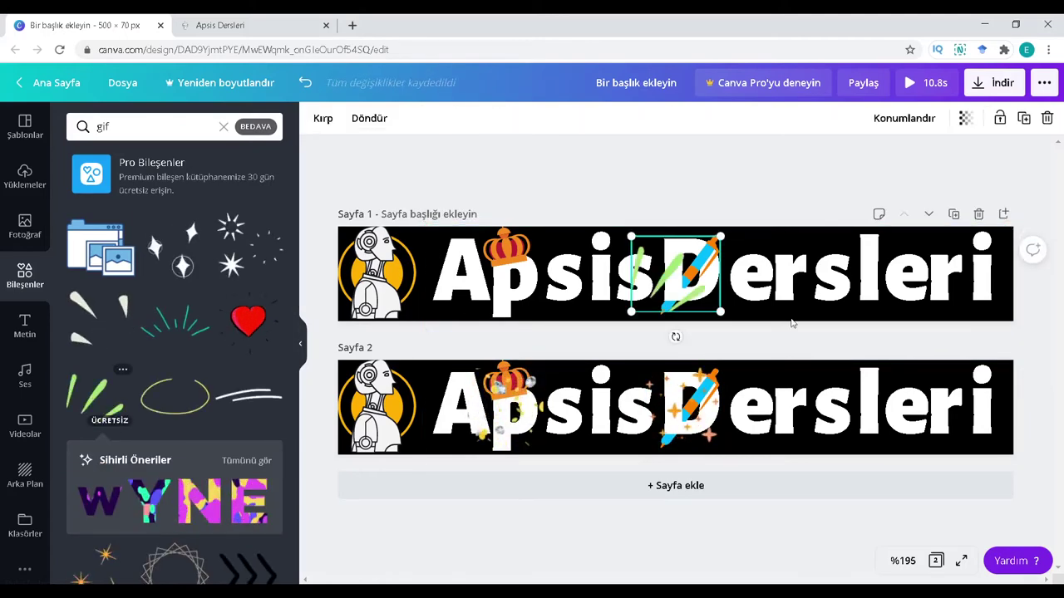
drag(689, 303, 479, 301)
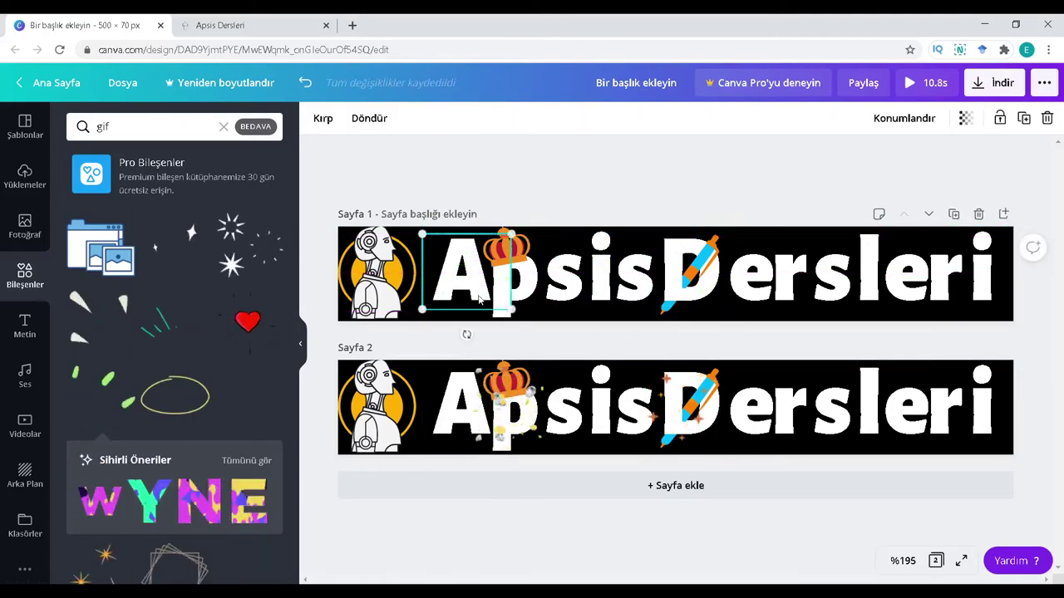
key(Delete)
Try the animated white twinkling stars on page 2, placed between the letters D and e
scroll(106, 380, down, 2)
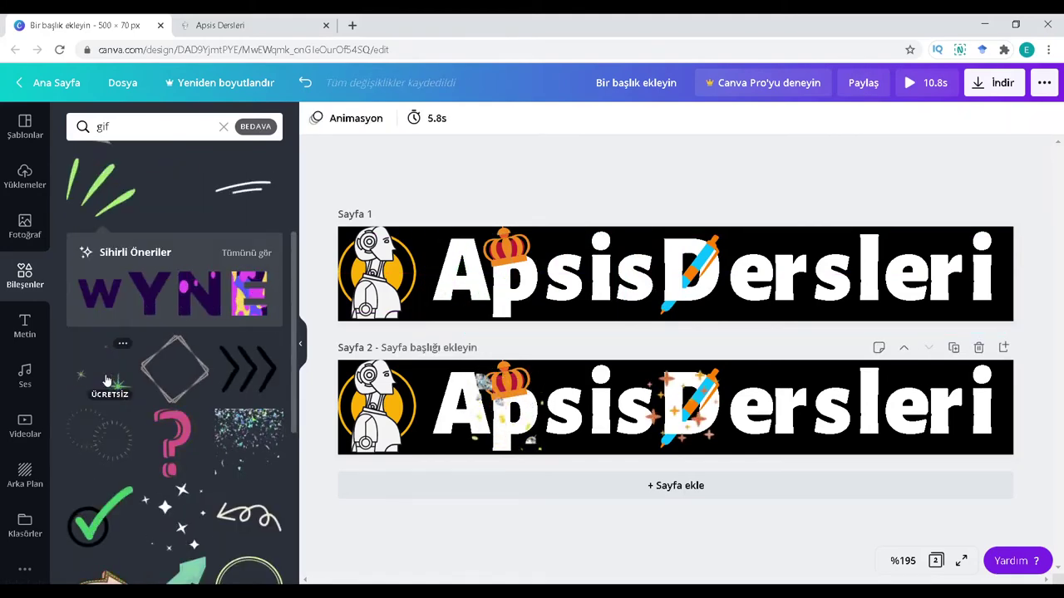
click(195, 530)
drag(685, 417, 728, 423)
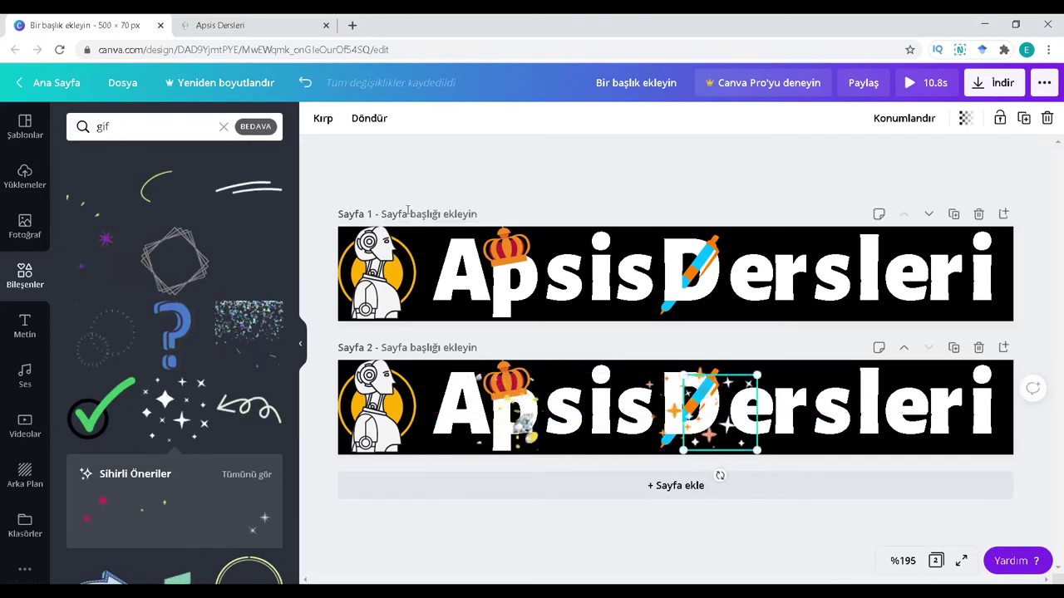
click(820, 507)
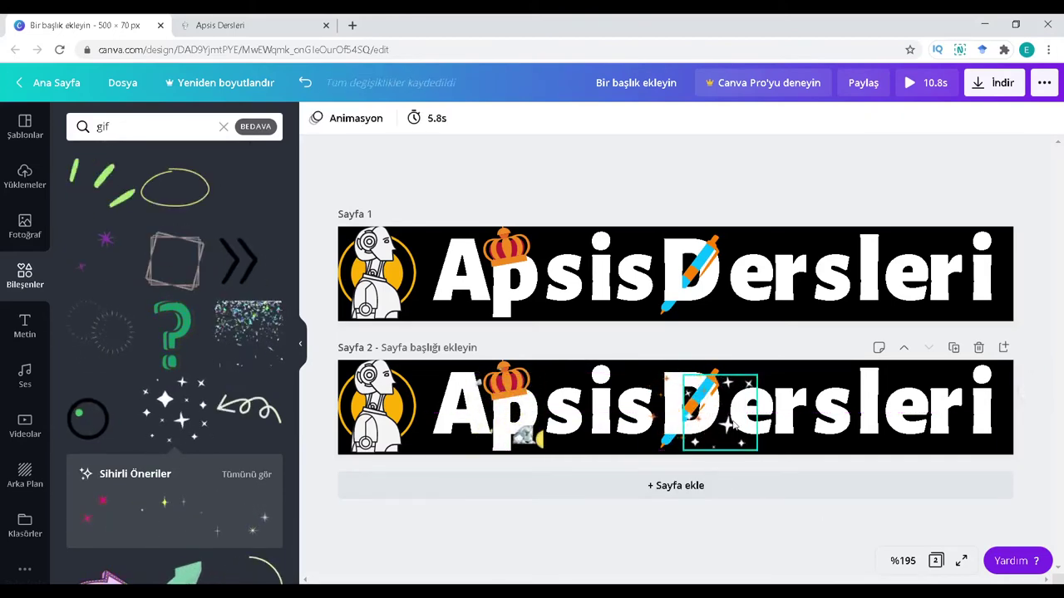
Add the animated colored starbursts over the letter D on page 1, slightly enlarged, and add the animated rotating squares there
click(103, 273)
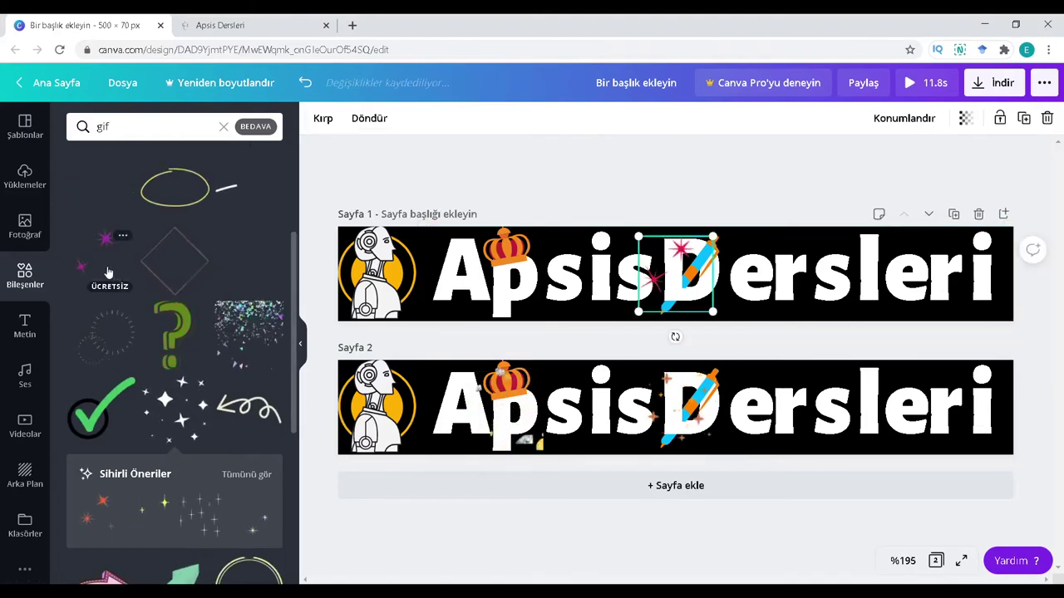
mouse_move(713, 311)
mouse_down()
mouse_move(723, 326)
mouse_move(709, 302)
mouse_move(717, 295)
mouse_up()
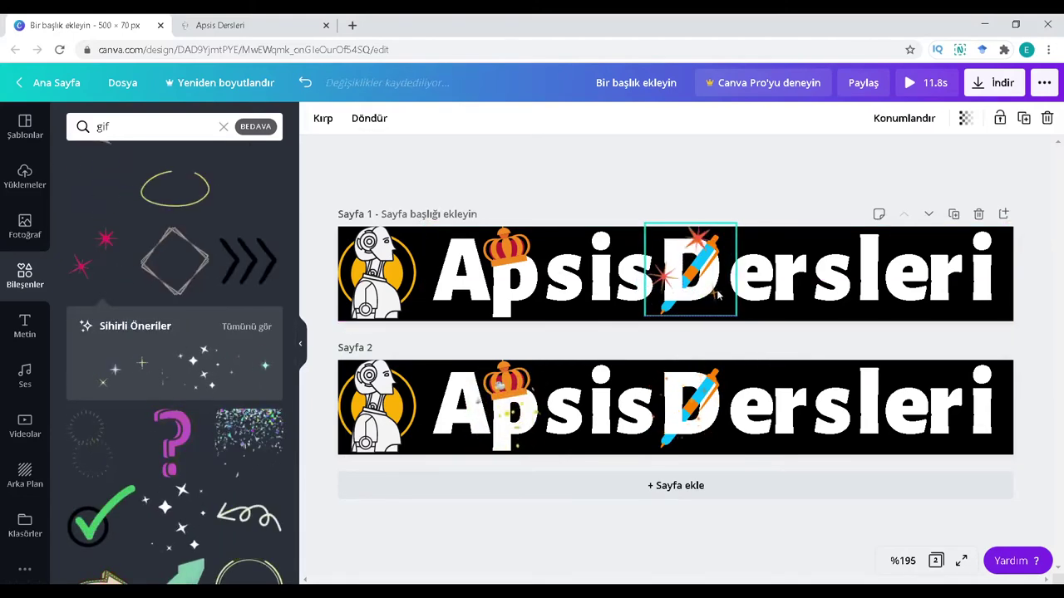
click(195, 272)
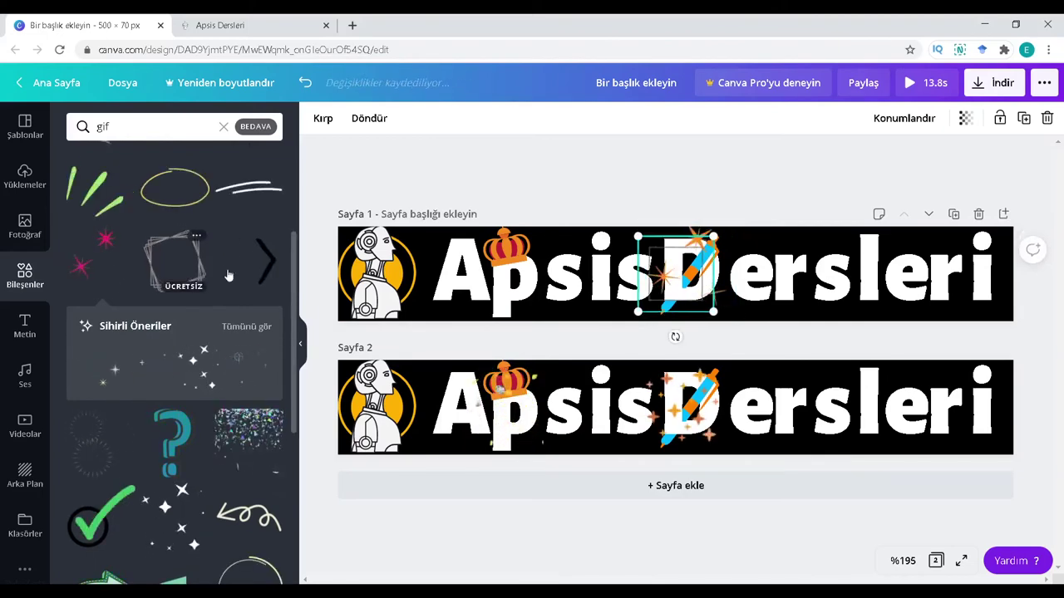
Move the animated rotating squares from the letter D to the second e of "Dersleri" on page 1
drag(695, 306, 915, 307)
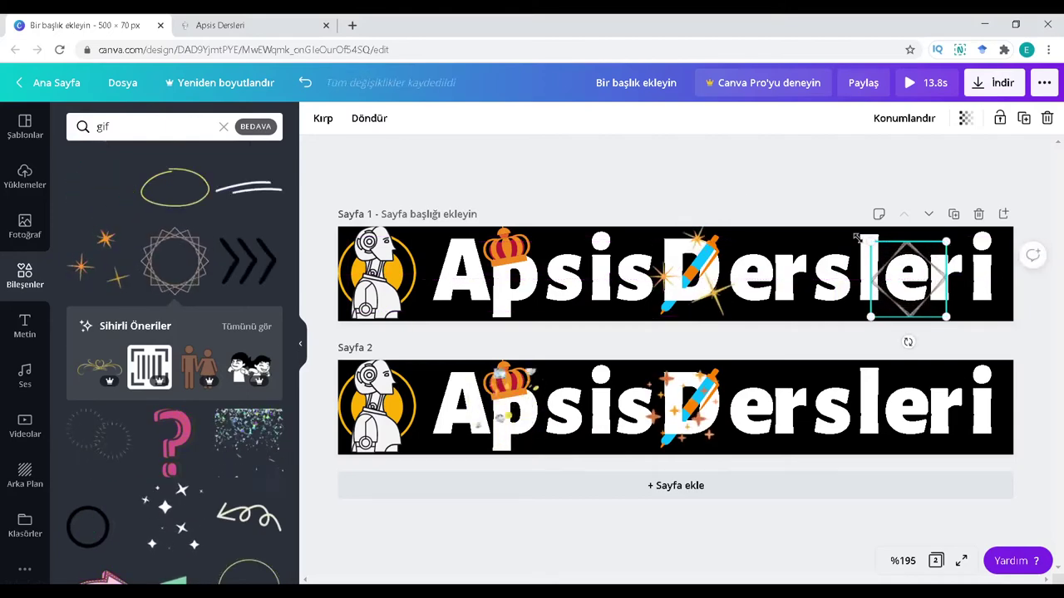
click(720, 175)
click(919, 298)
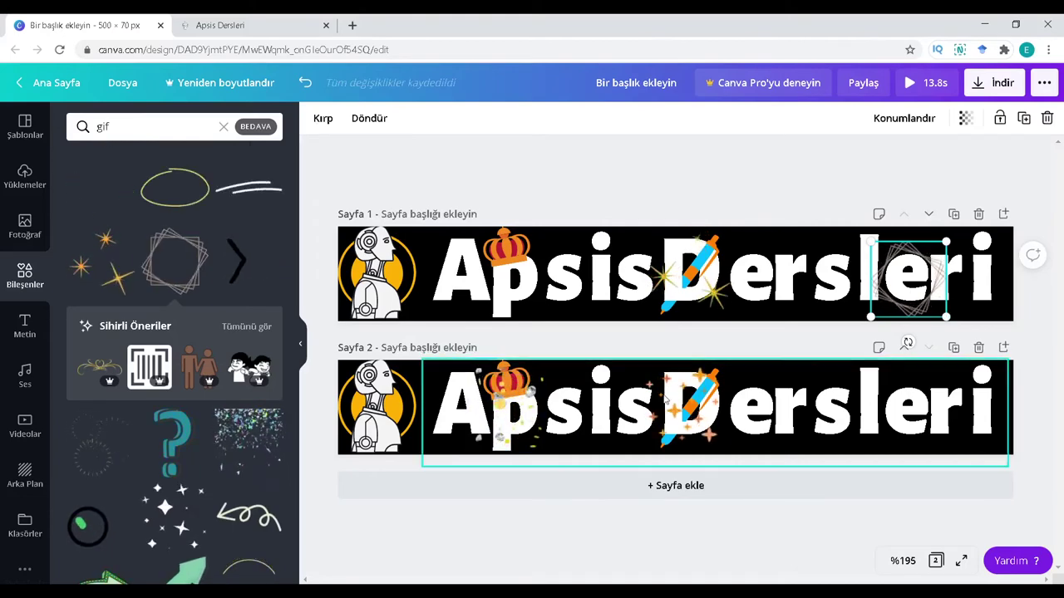
click(690, 399)
double_click(697, 413)
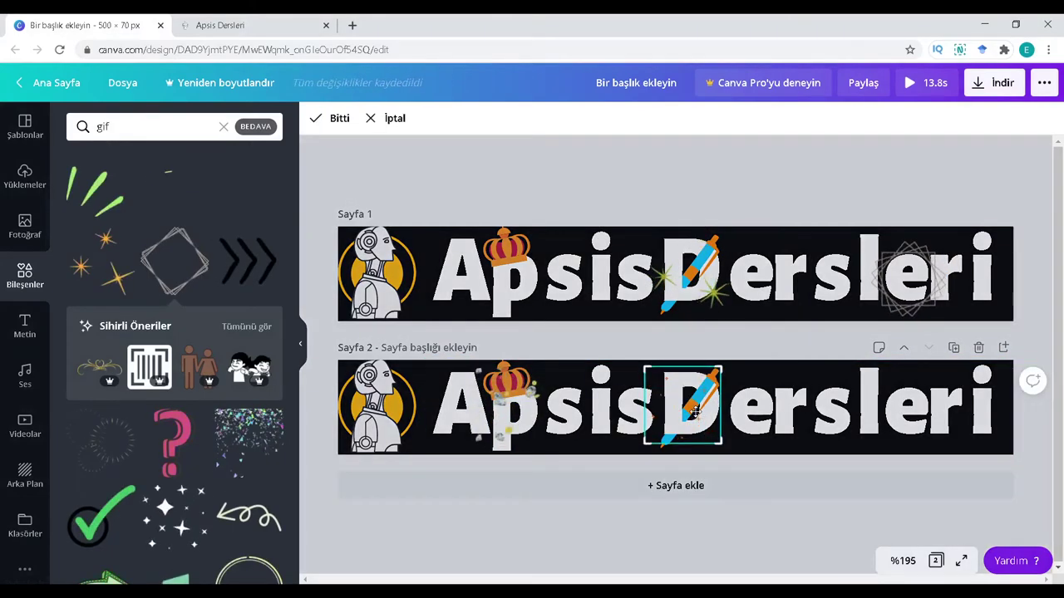
double_click(696, 413)
Add the animated white circle with rotating arcs to page 1 and center it on the robot logo's orange circle
scroll(118, 510, down, 7)
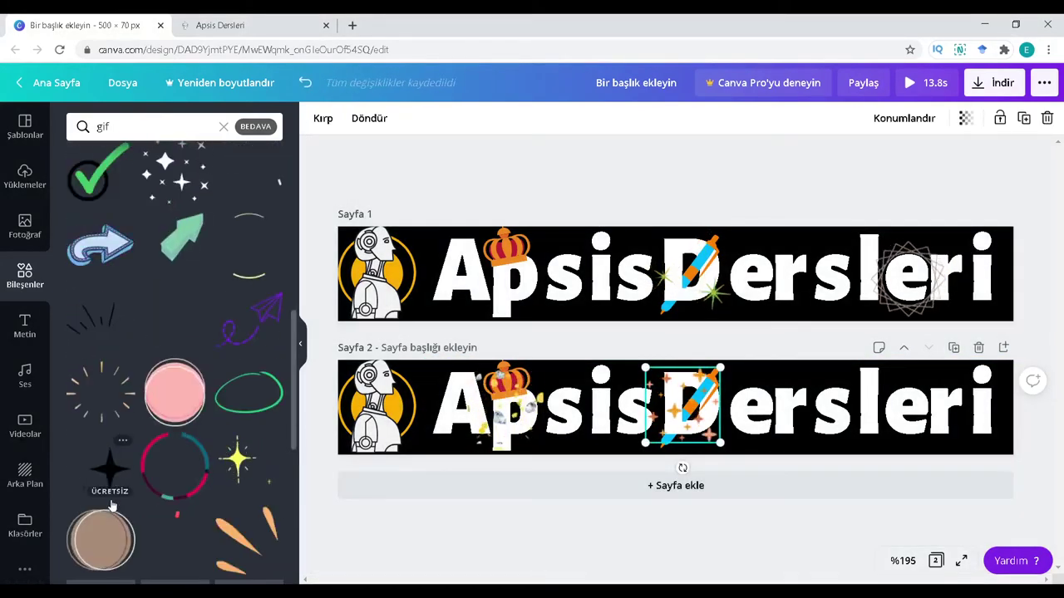
scroll(125, 507, down, 3)
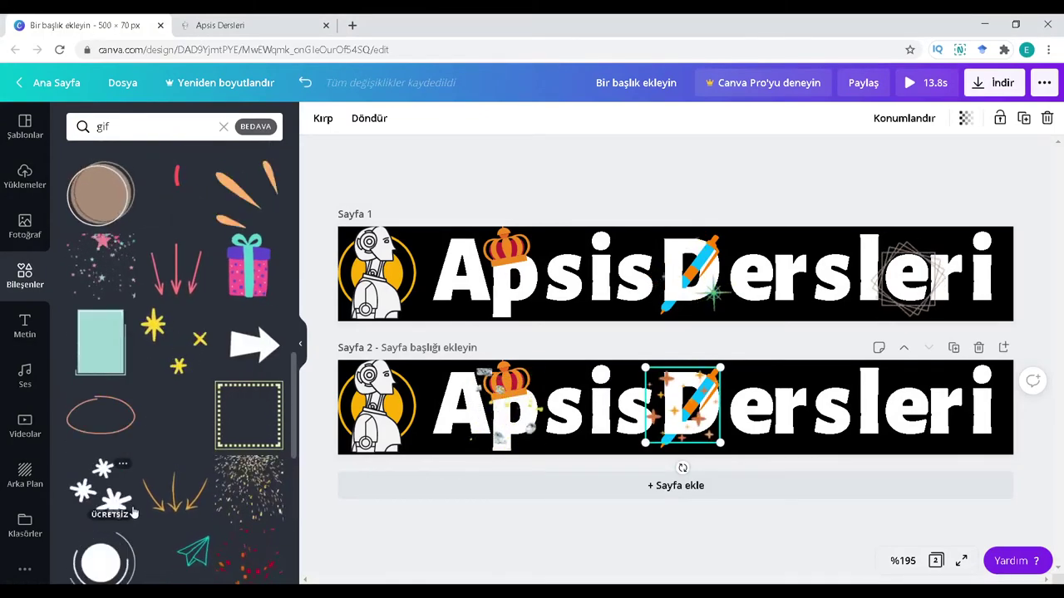
scroll(133, 514, down, 3)
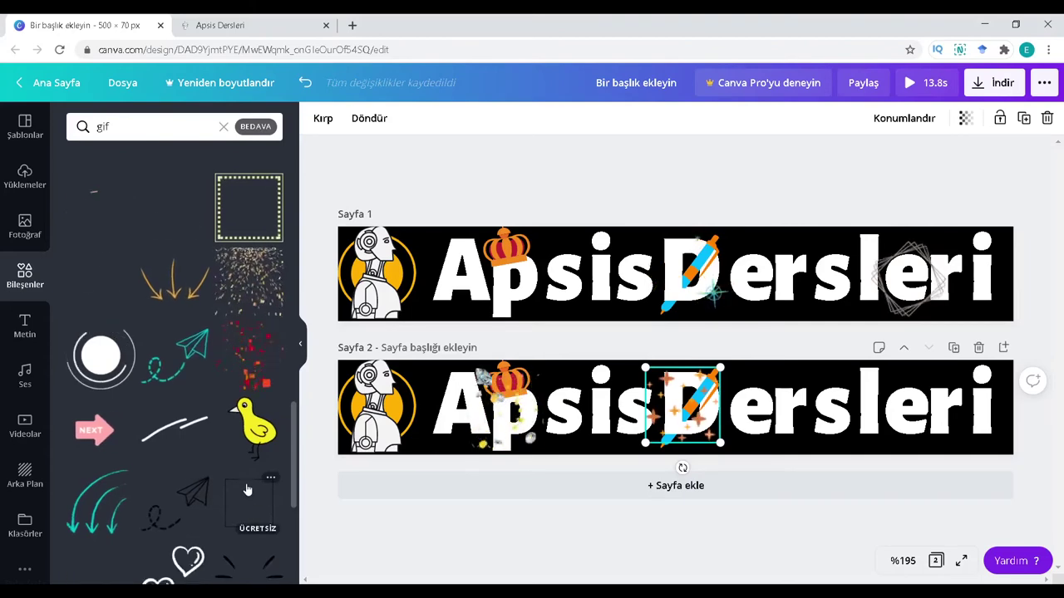
scroll(243, 490, down, 1)
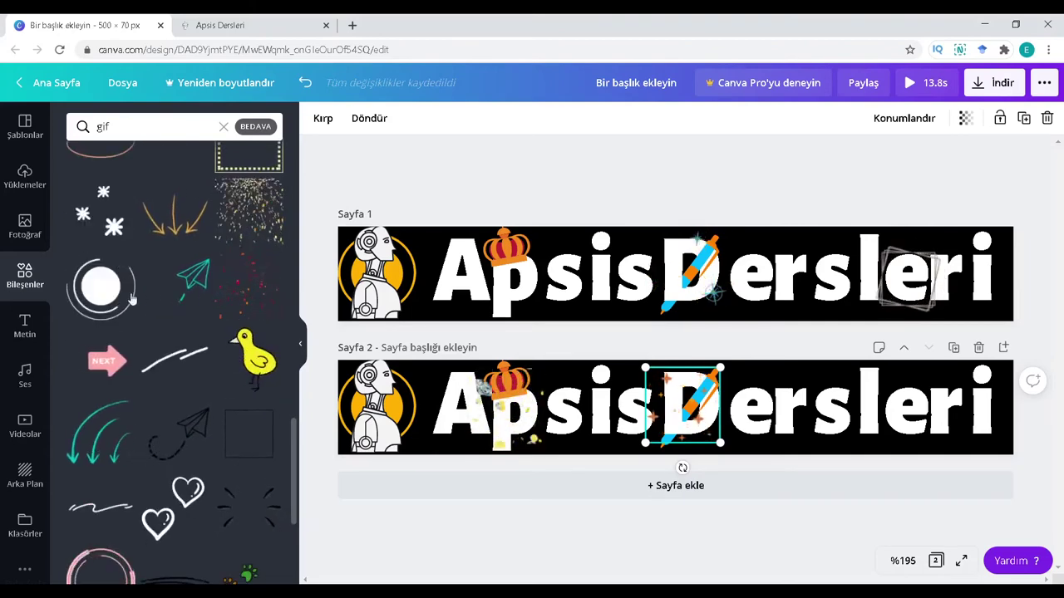
drag(117, 287, 599, 274)
drag(492, 287, 376, 283)
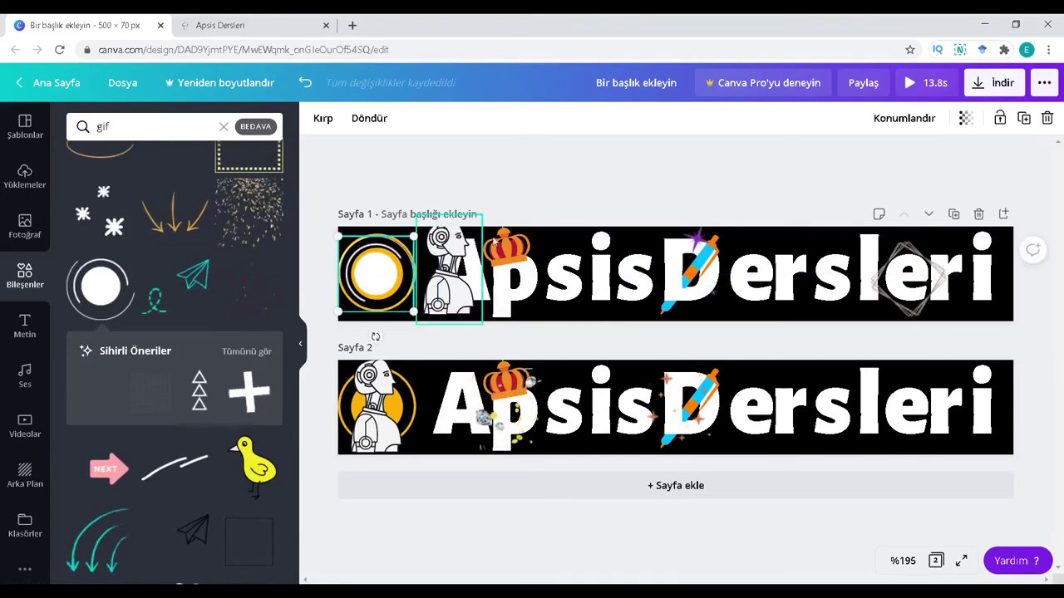
click(499, 191)
drag(449, 303, 461, 308)
drag(373, 281, 374, 282)
Bring the robot on page 1 forward one layer and place it centered over the animated white circle
drag(458, 282, 388, 290)
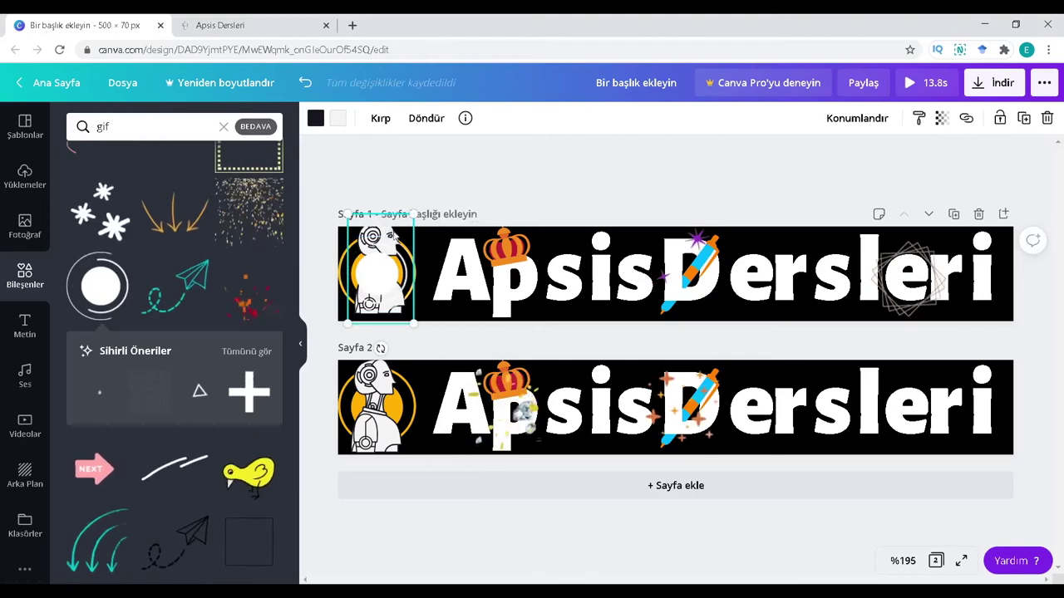
drag(412, 232, 385, 233)
drag(590, 226, 400, 255)
click(857, 118)
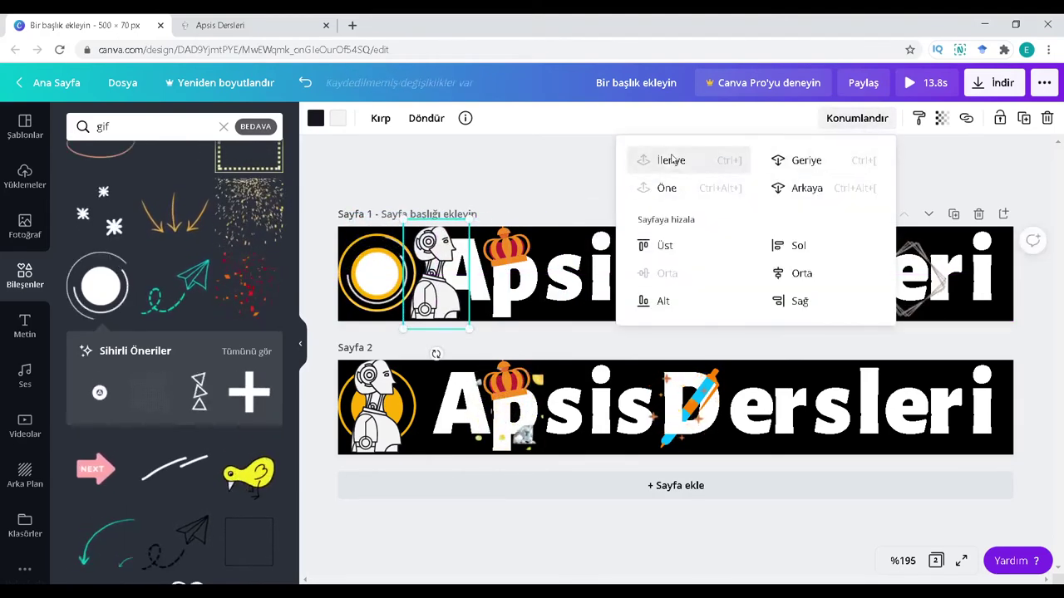
click(676, 160)
drag(444, 286, 387, 286)
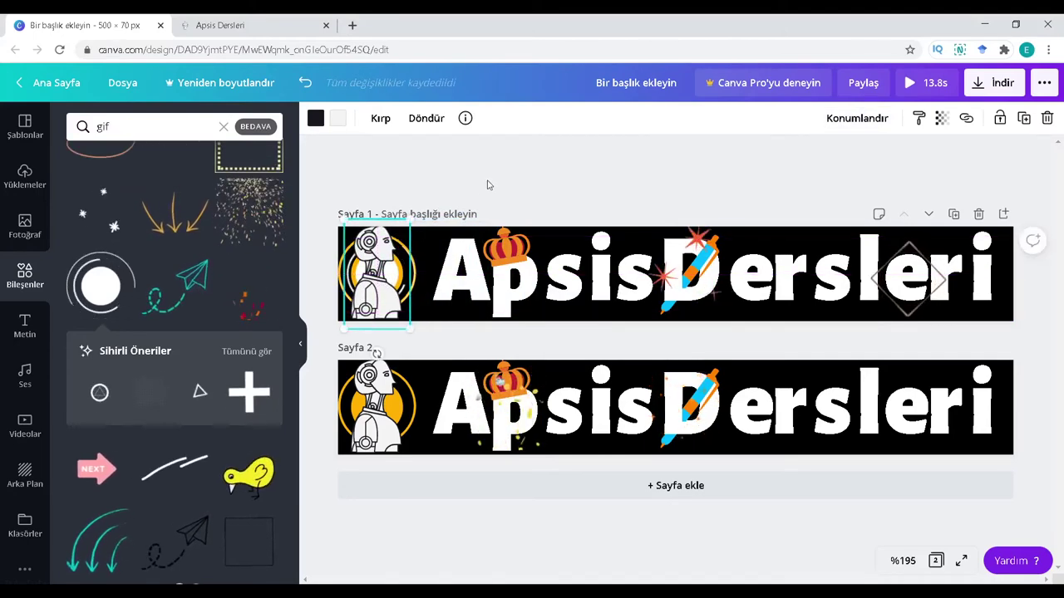
click(515, 192)
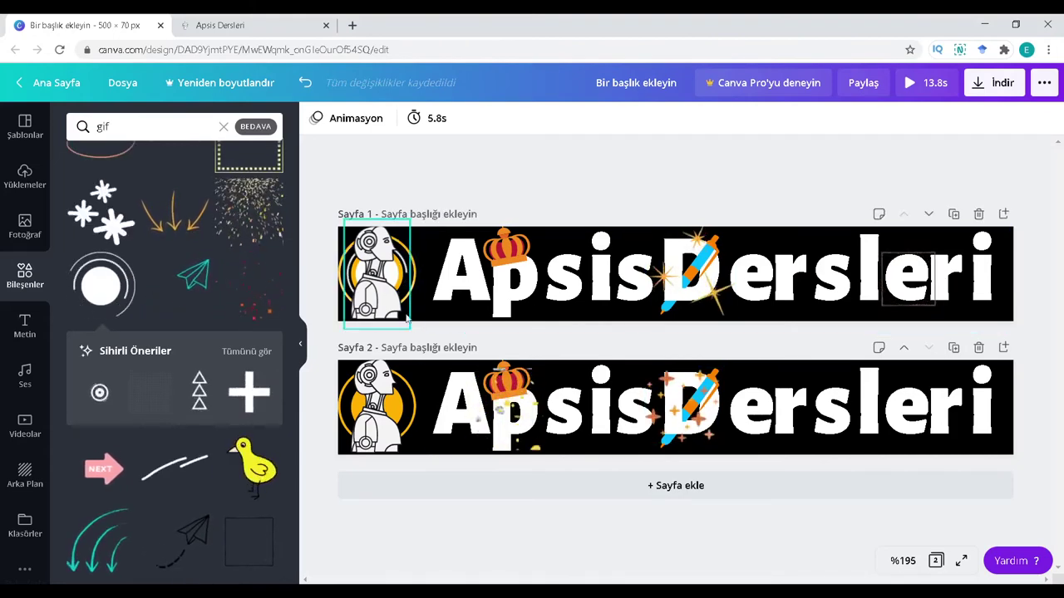
drag(373, 285, 376, 284)
click(523, 216)
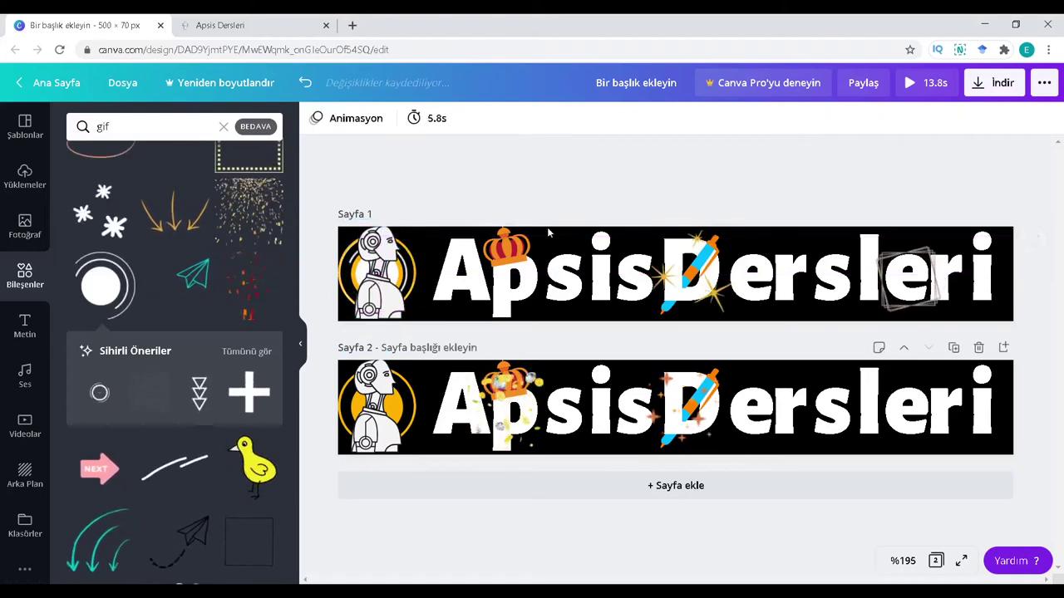
Try the animated pink ring over the letter D on page 2 and delete it
scroll(141, 422, down, 3)
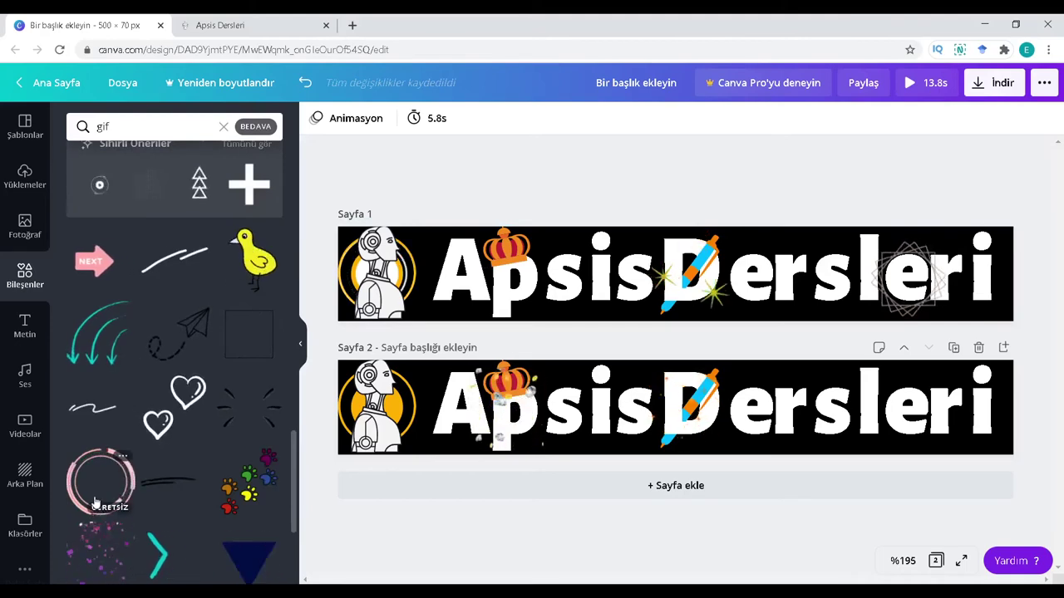
click(97, 499)
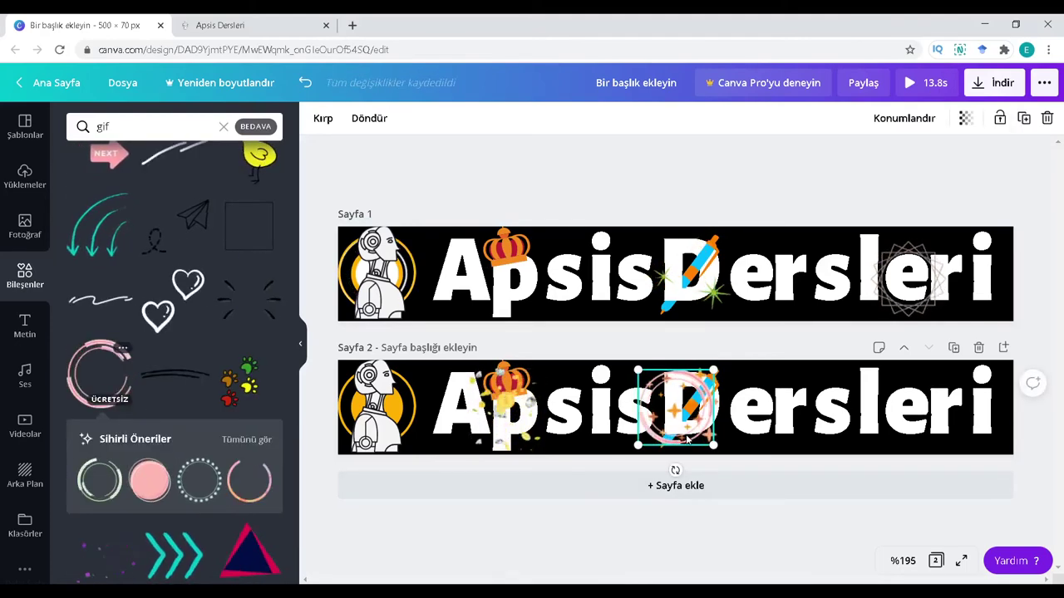
key(Delete)
Look through more of the animated "gif" elements for ones that suit the banner
scroll(104, 480, down, 3)
scroll(103, 481, down, 5)
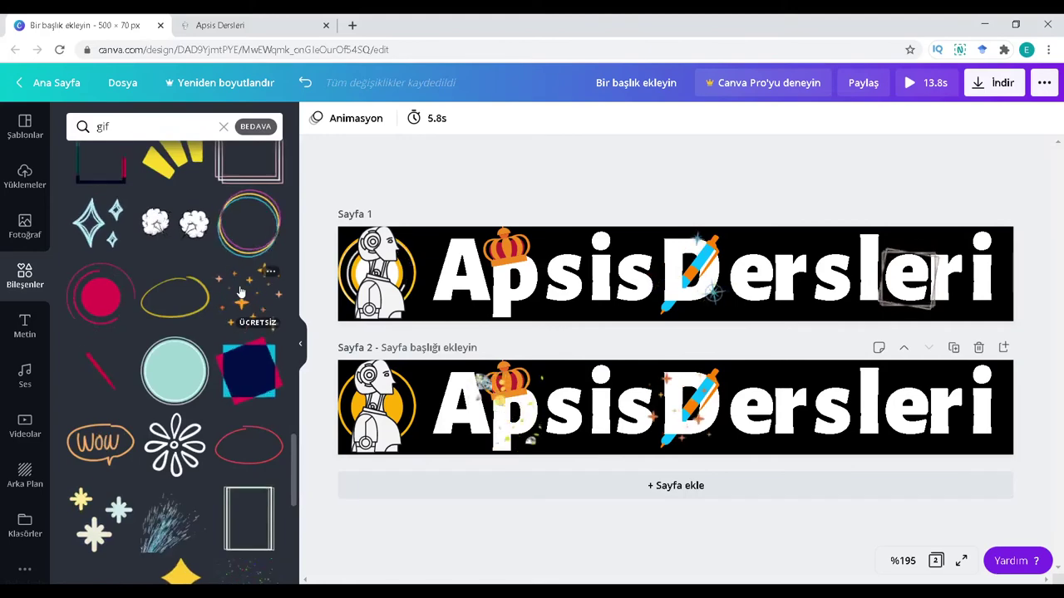
scroll(160, 506, down, 3)
scroll(162, 507, up, 2)
scroll(162, 507, down, 4)
scroll(161, 504, down, 1)
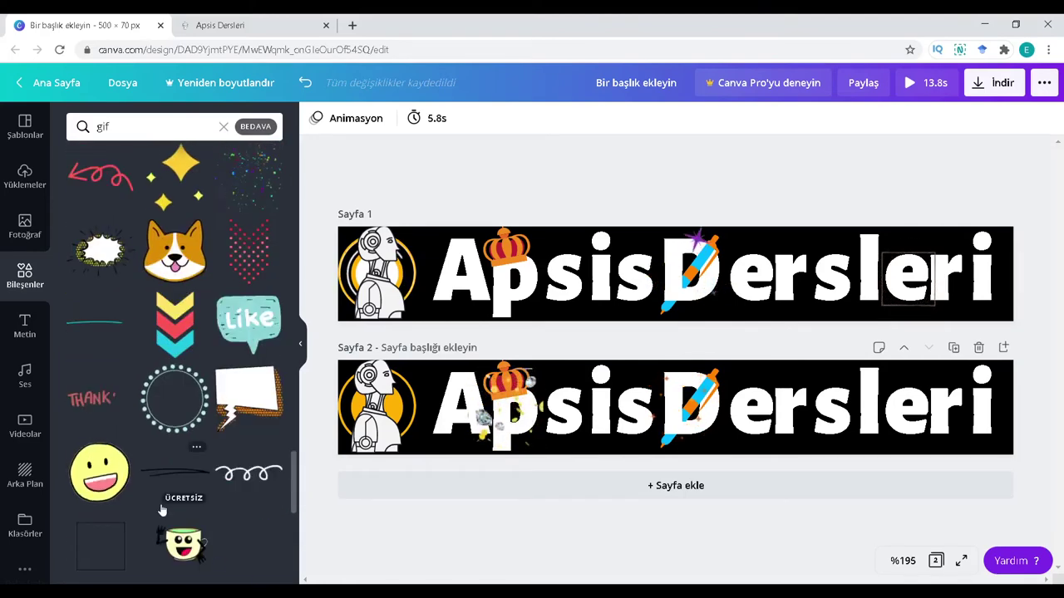
click(449, 293)
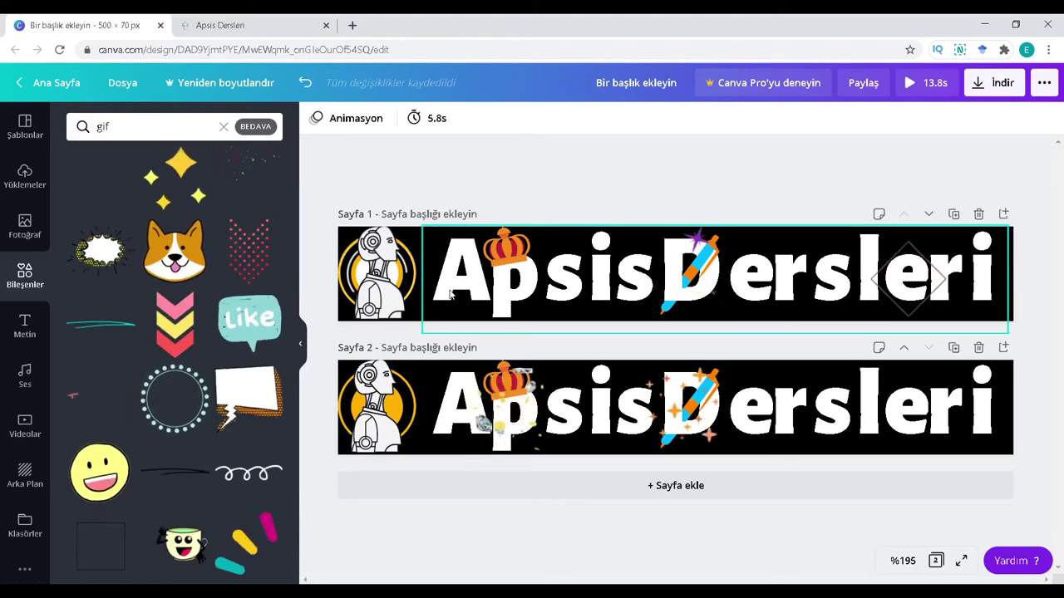
scroll(145, 388, down, 1)
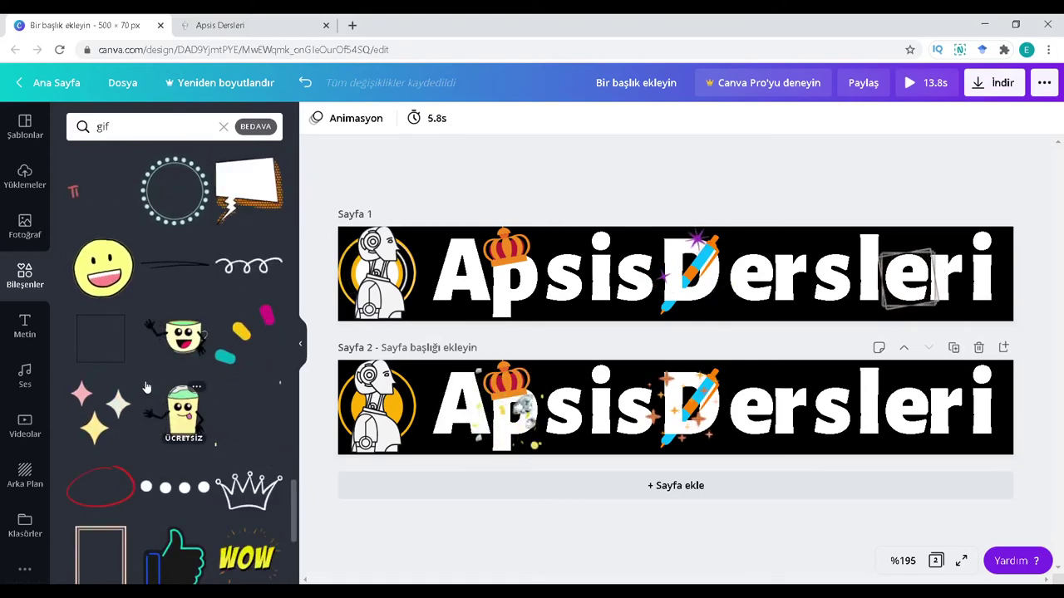
scroll(145, 388, down, 3)
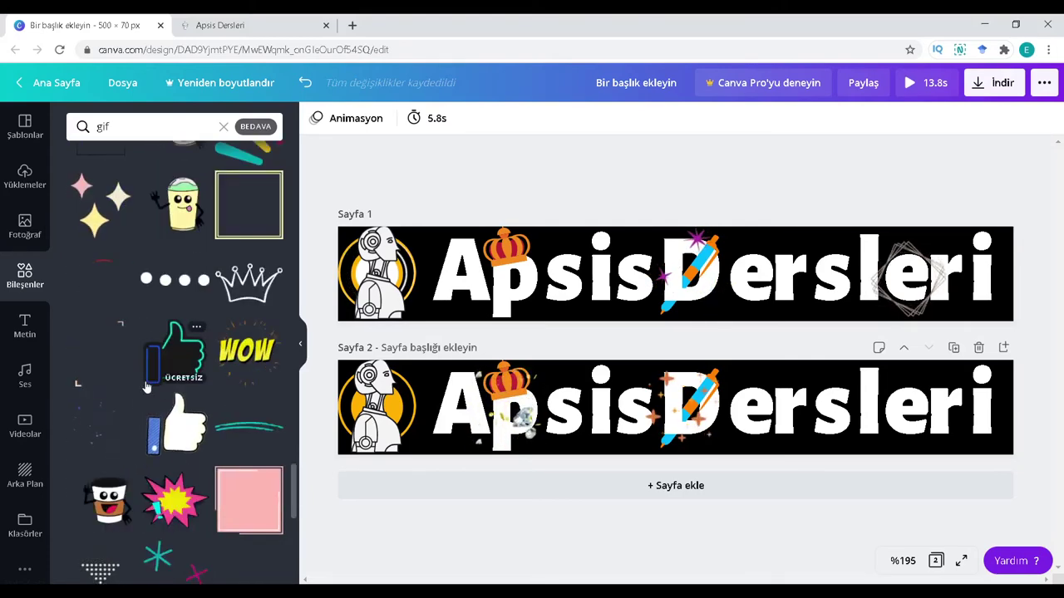
scroll(145, 387, down, 2)
scroll(146, 388, down, 3)
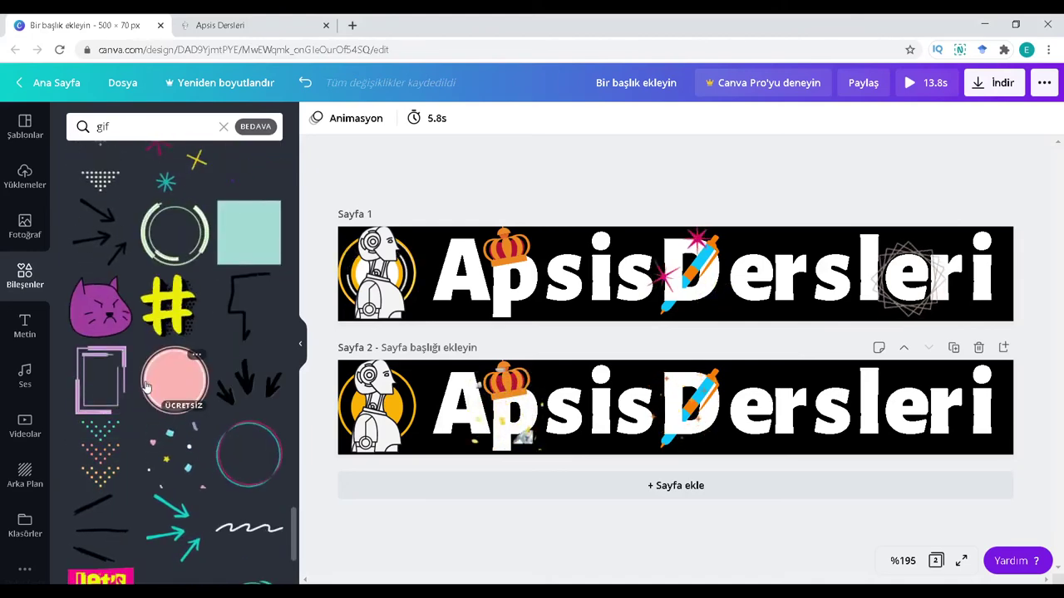
Delete the animated starbursts over the D and the rotating squares over the e on page 1
click(690, 301)
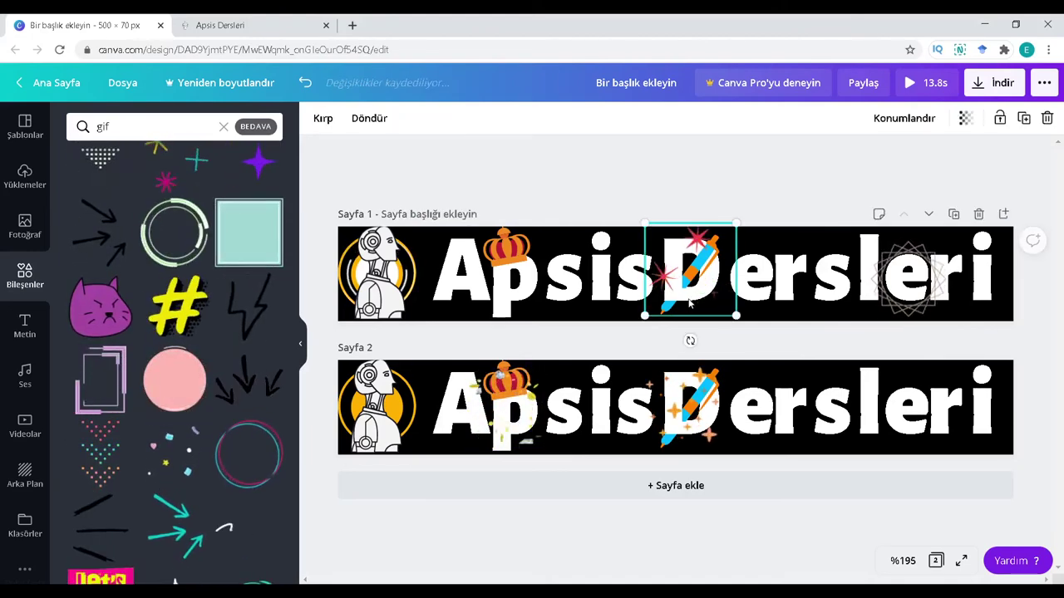
key(Delete)
click(908, 284)
key(Delete)
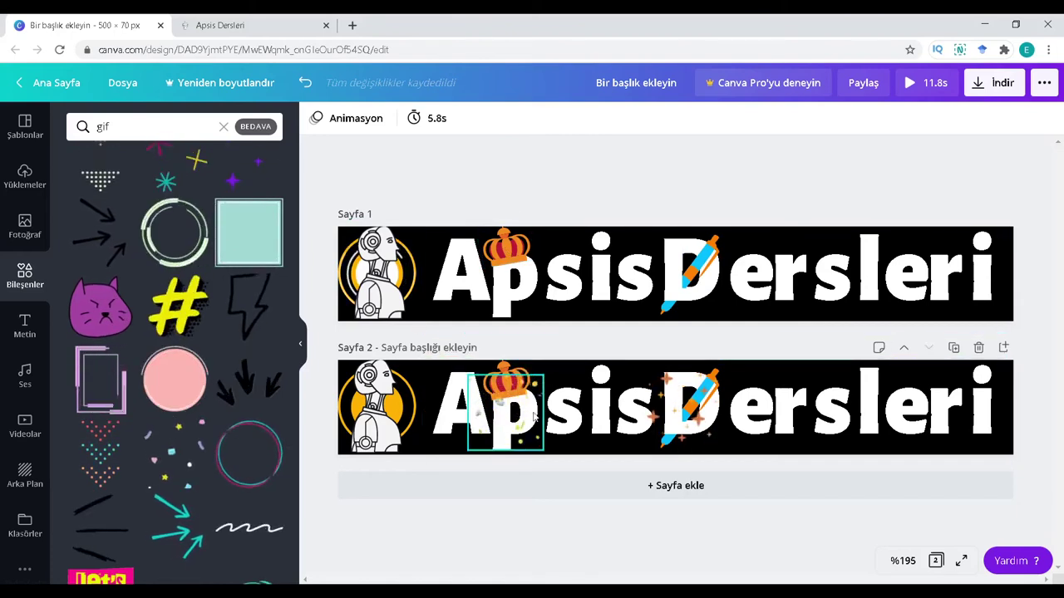
click(499, 252)
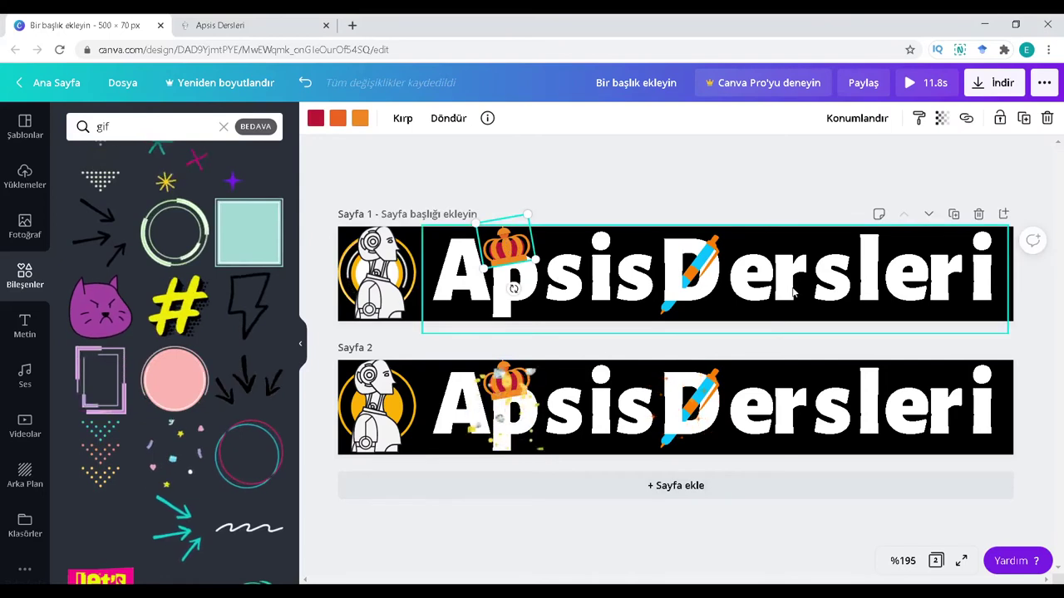
click(727, 187)
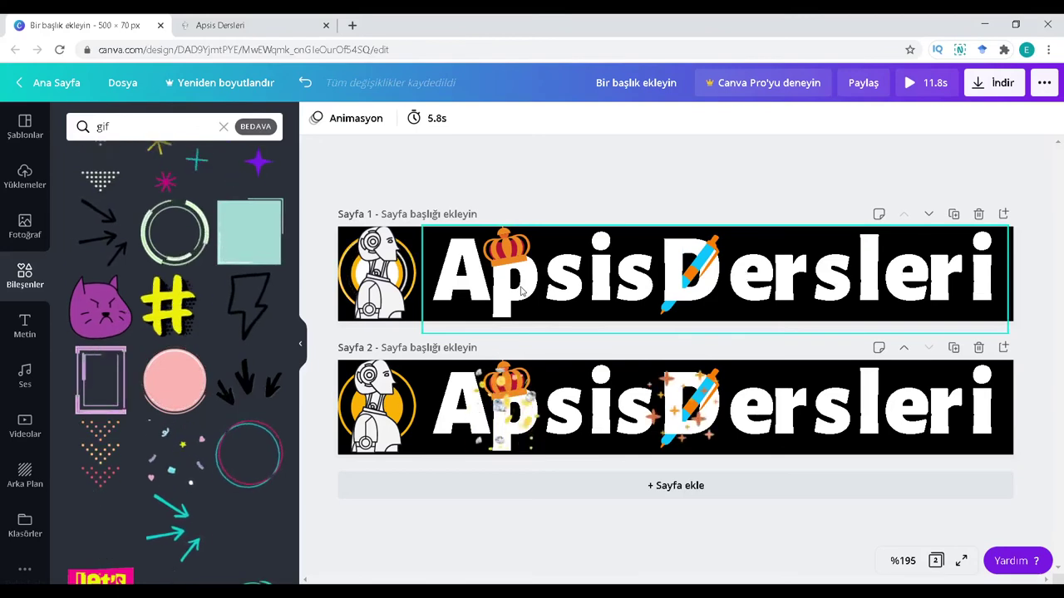
click(515, 254)
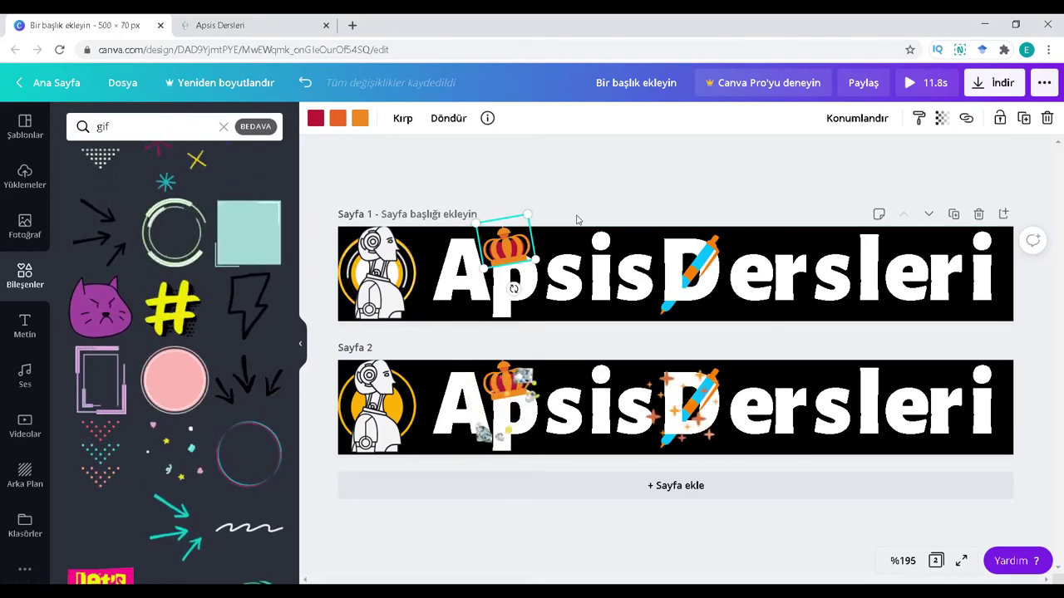
click(591, 193)
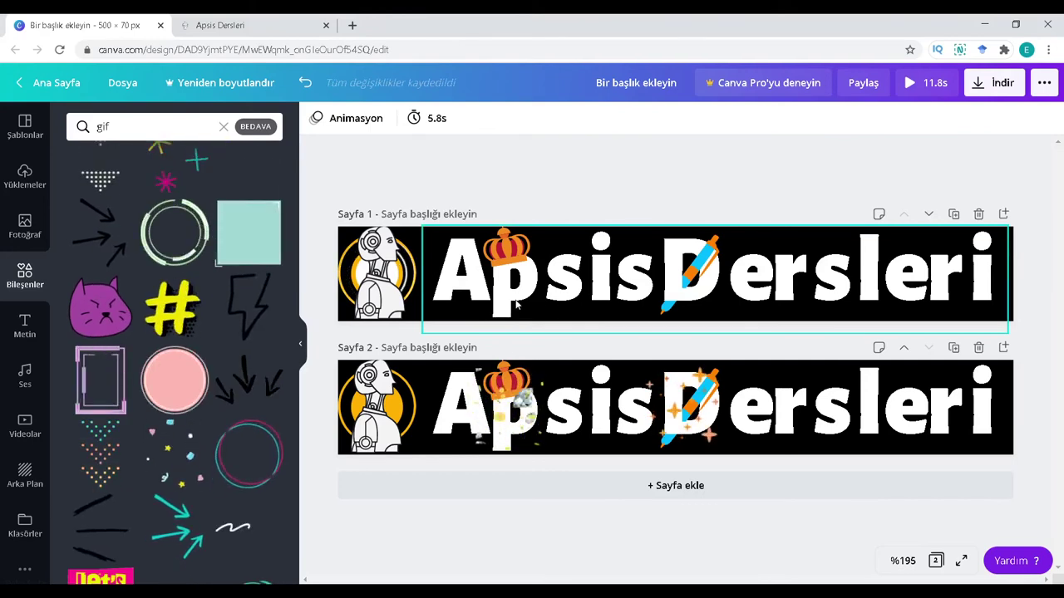
click(506, 254)
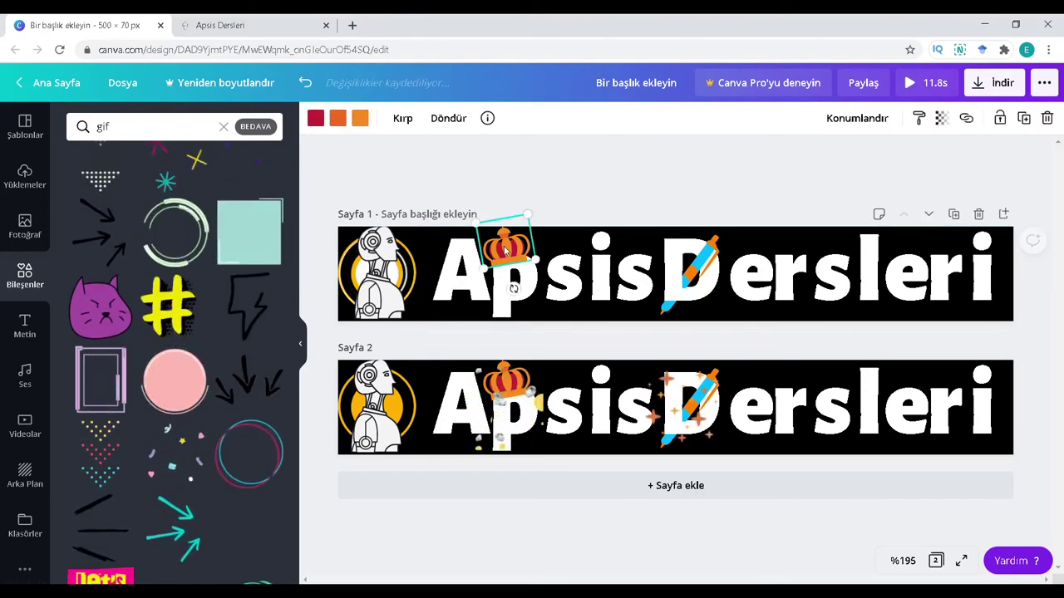
click(587, 197)
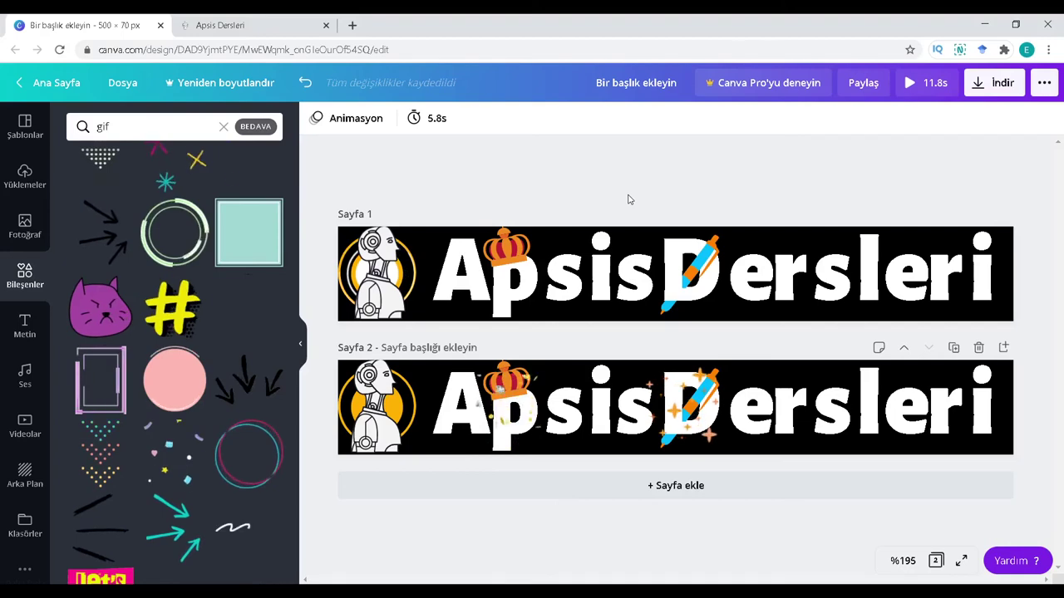
Copy the animated gold confetti from the crowned letter p on page 2 to the same spot on page 1
click(505, 440)
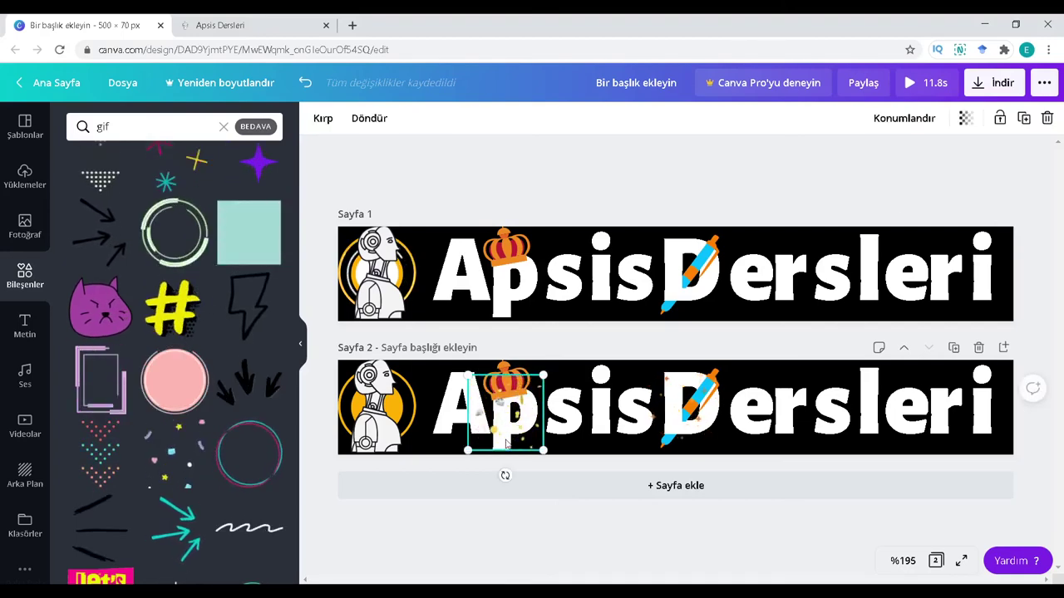
key(ctrl+v)
key(ctrl+z)
click(530, 288)
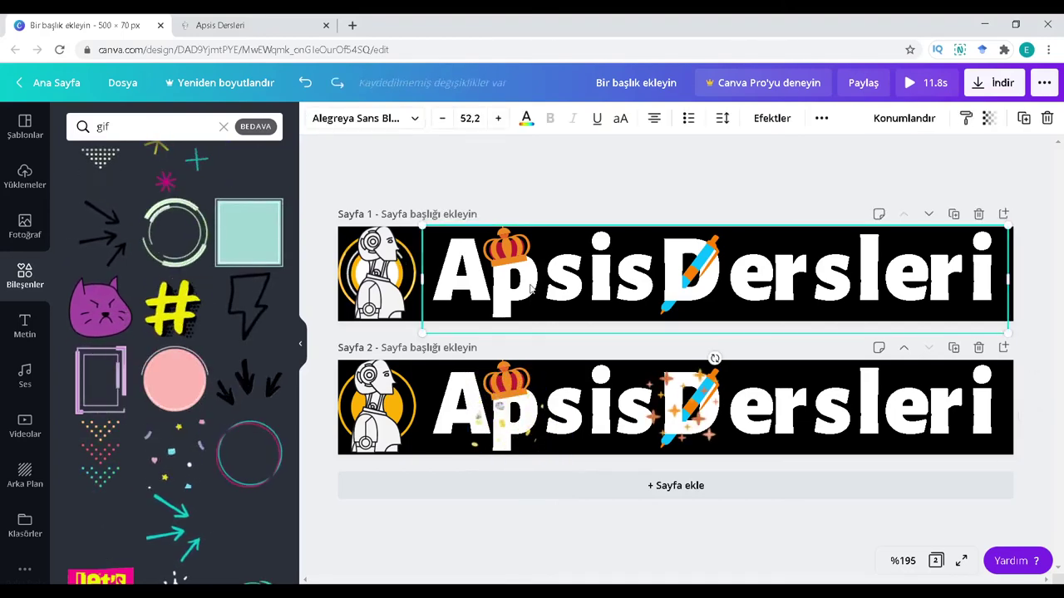
click(523, 283)
mouse_move(544, 317)
mouse_down()
mouse_move(562, 326)
mouse_move(553, 317)
mouse_up()
click(594, 195)
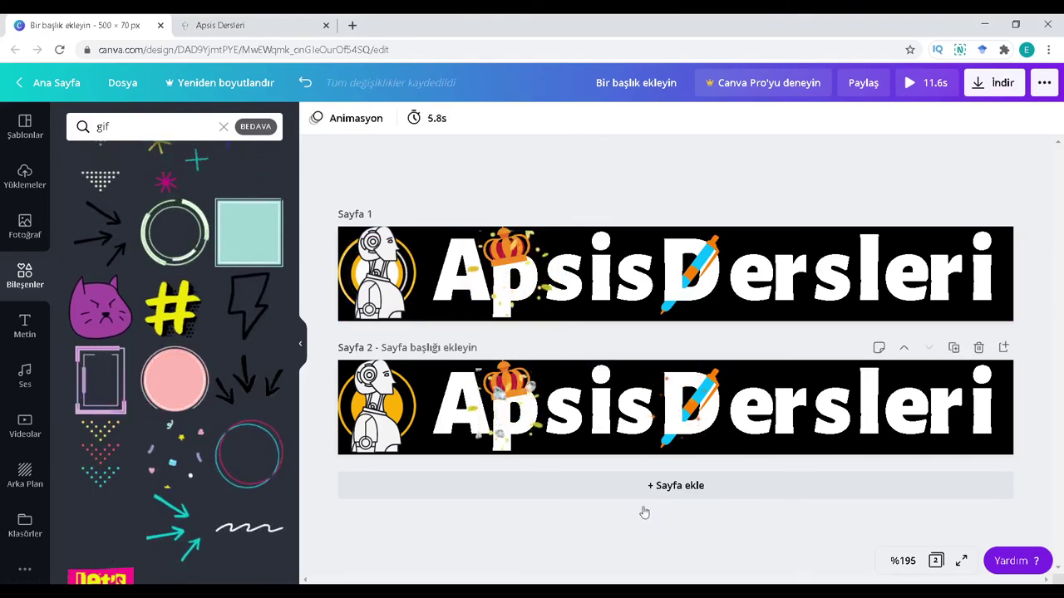
Copy the animated orange sparkles from the letter D on page 2 onto the letter D on page 1
click(693, 419)
click(760, 246)
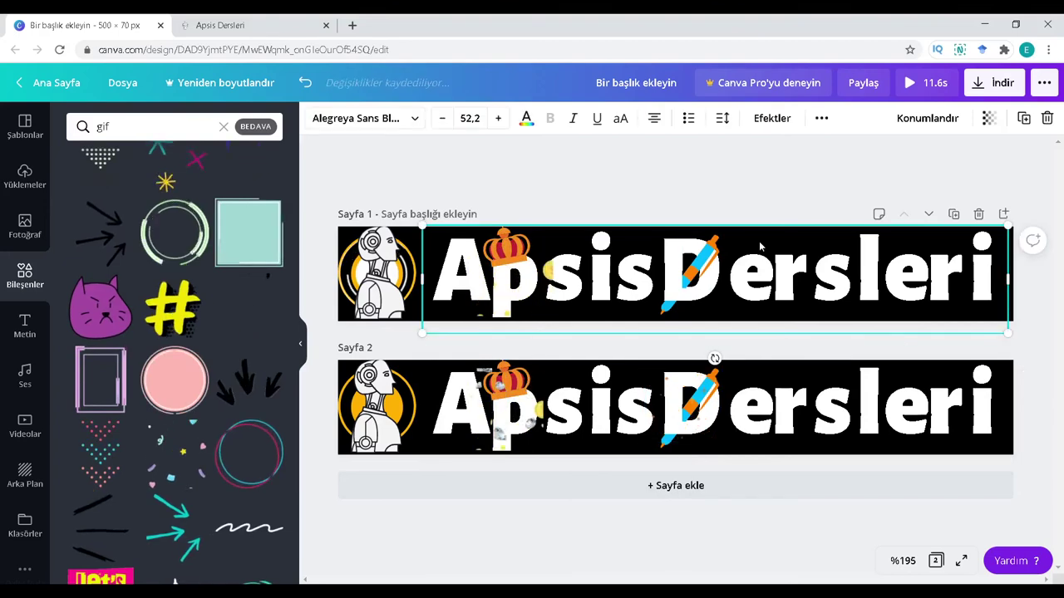
key(ctrl+v)
mouse_move(720, 310)
mouse_down()
mouse_move(735, 323)
mouse_move(711, 292)
mouse_up()
click(770, 194)
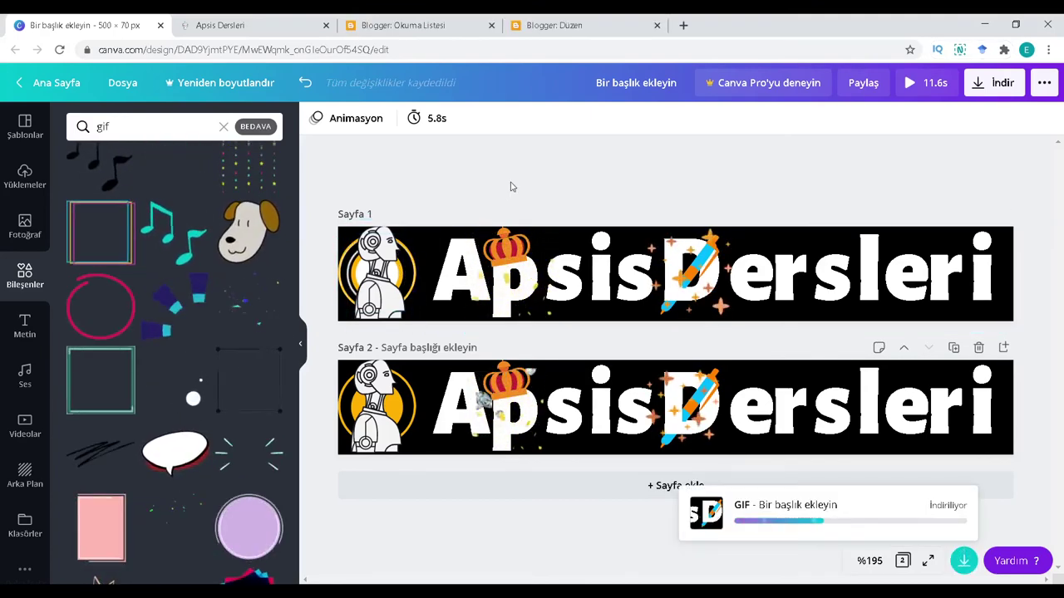
Dismiss the Canva Pro trial offer once the GIF is downloaded and switch to the Apsis Dersleri blog page
scroll(267, 333, down, 5)
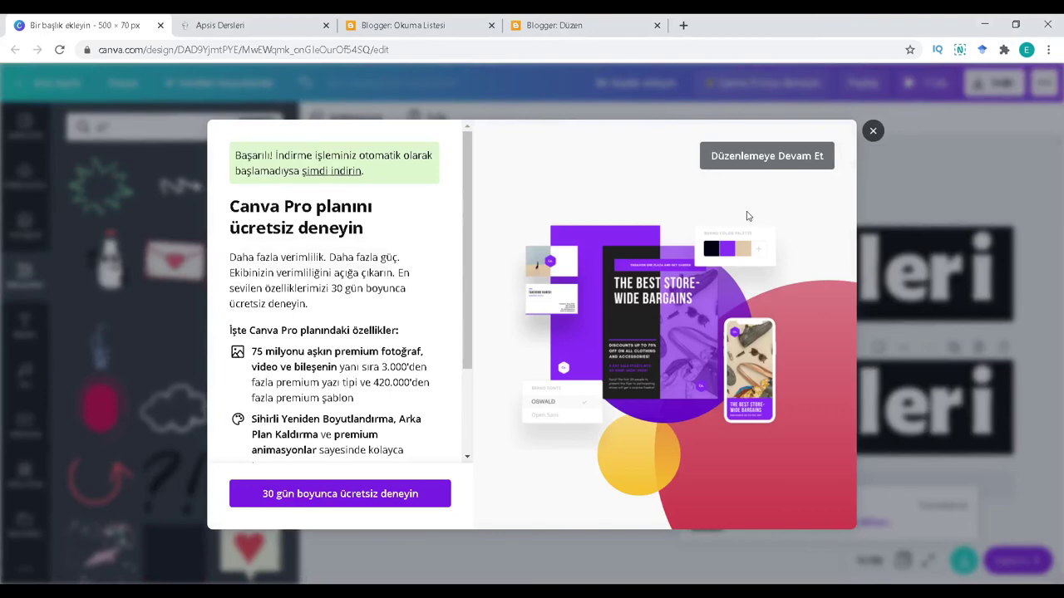
click(874, 121)
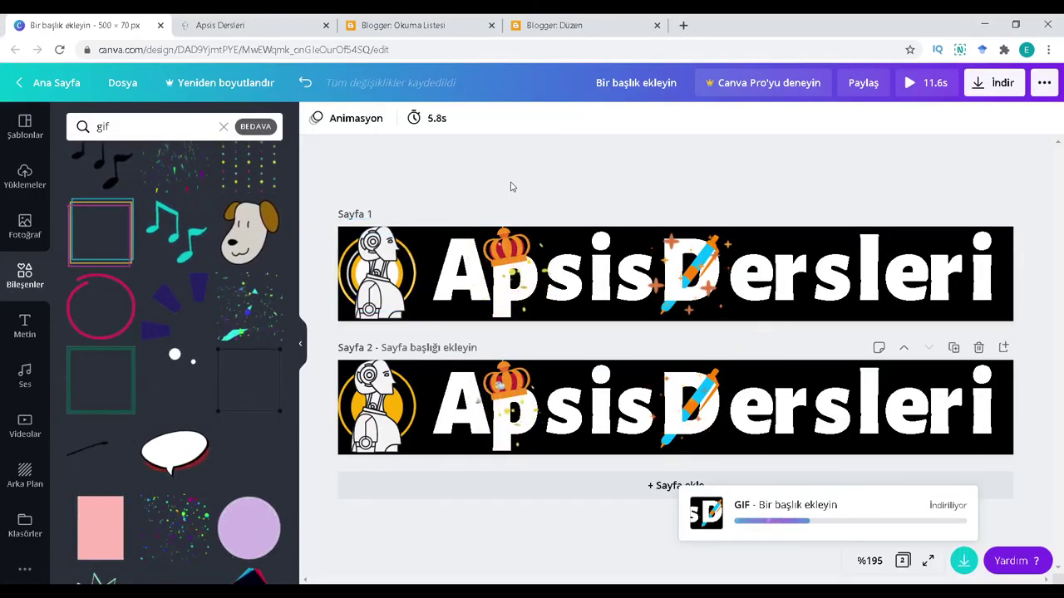
scroll(249, 357, down, 5)
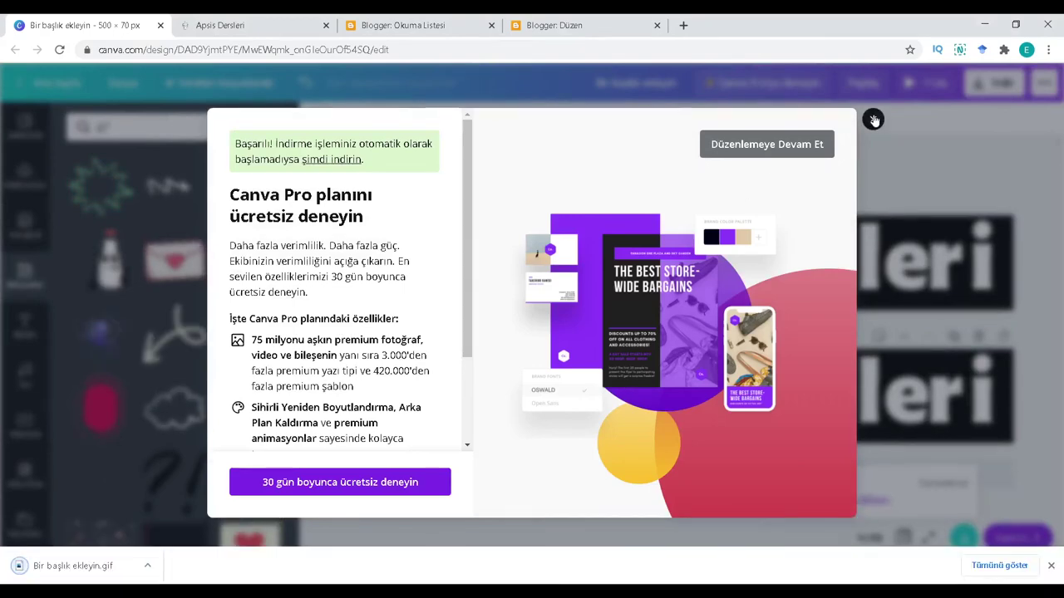
click(873, 130)
click(237, 25)
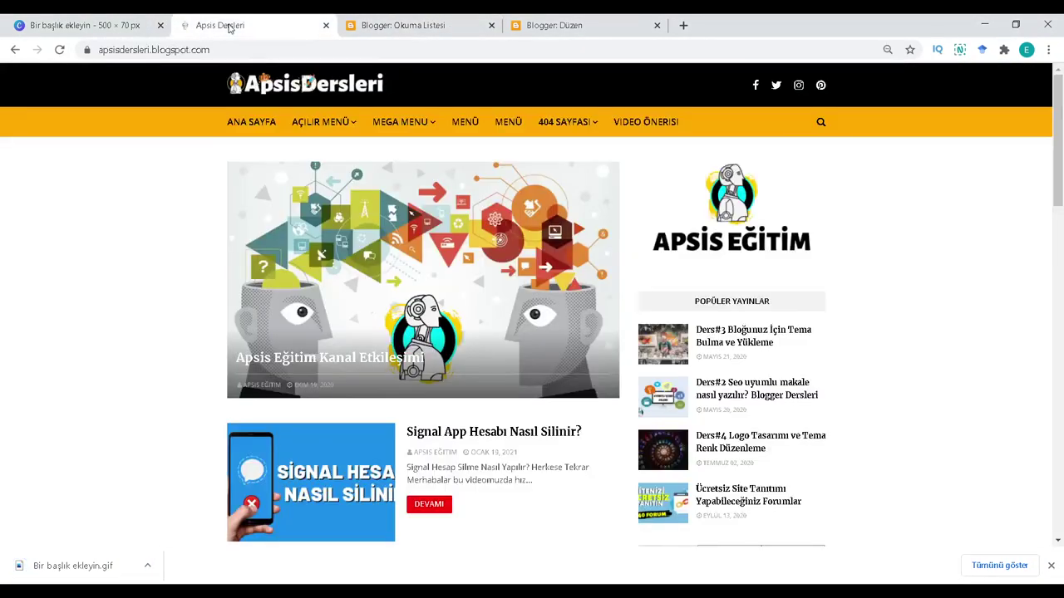